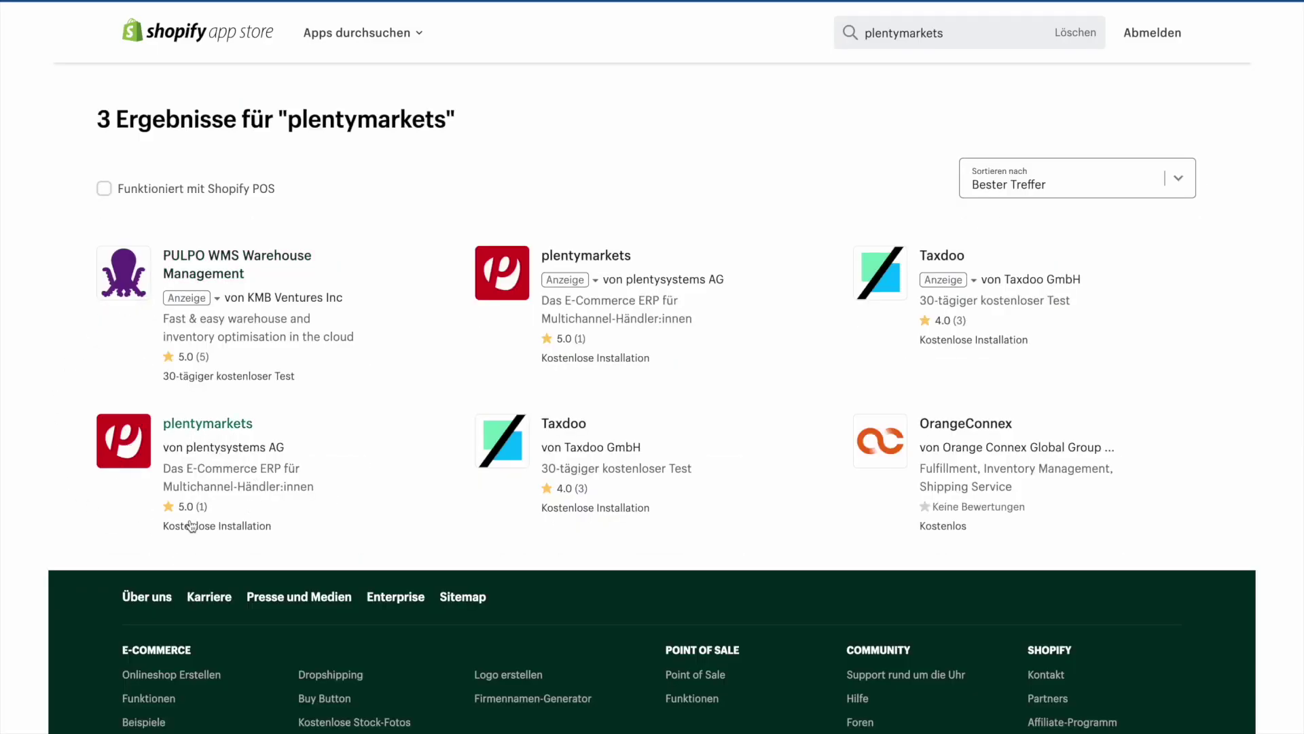
Open the plentymarkets listing by plentysystems AG and install the app in the Shopify store
click(211, 431)
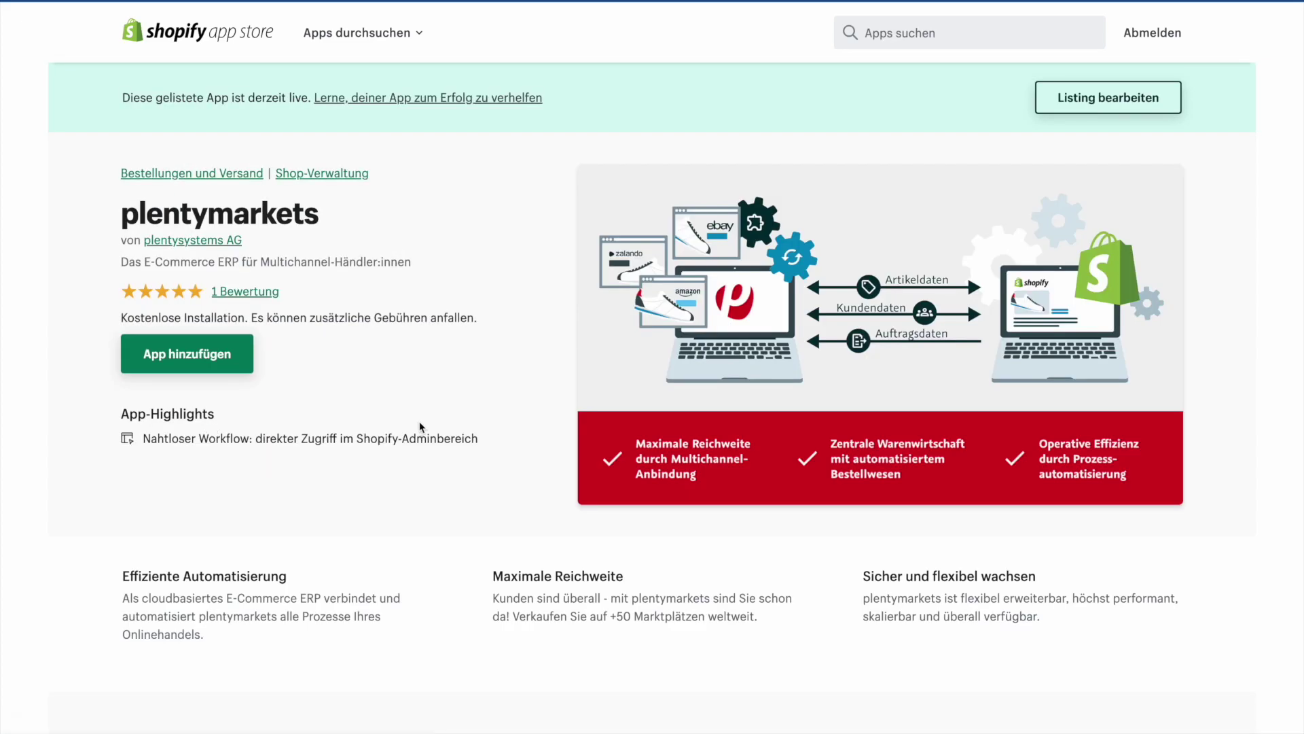
scroll(421, 427, down, 8)
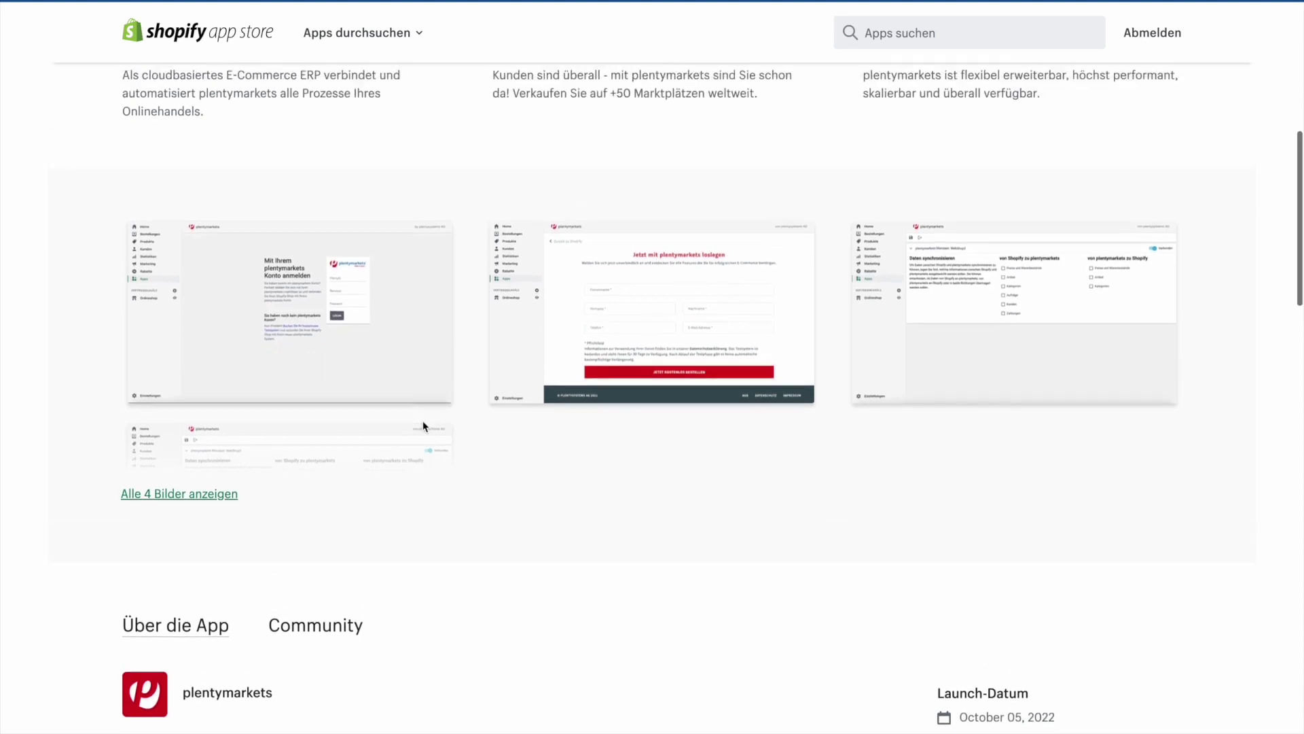
scroll(423, 427, up, 8)
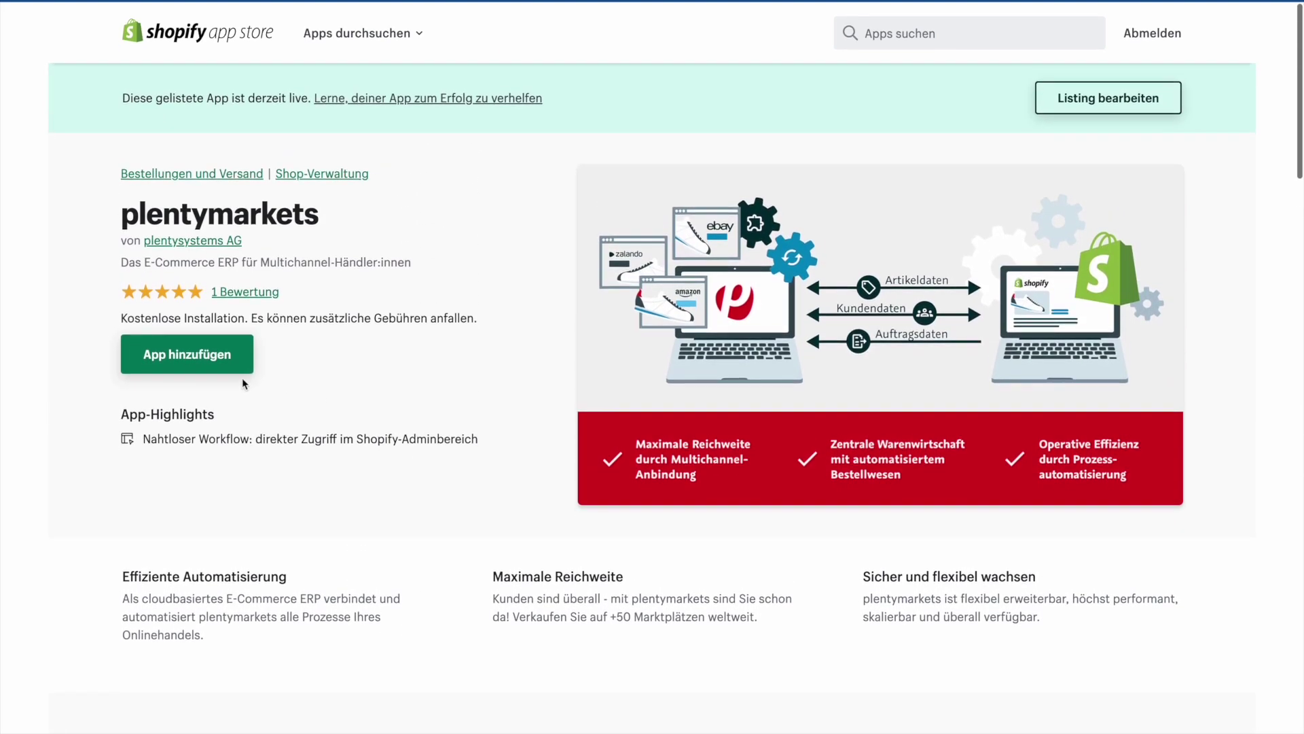
click(194, 362)
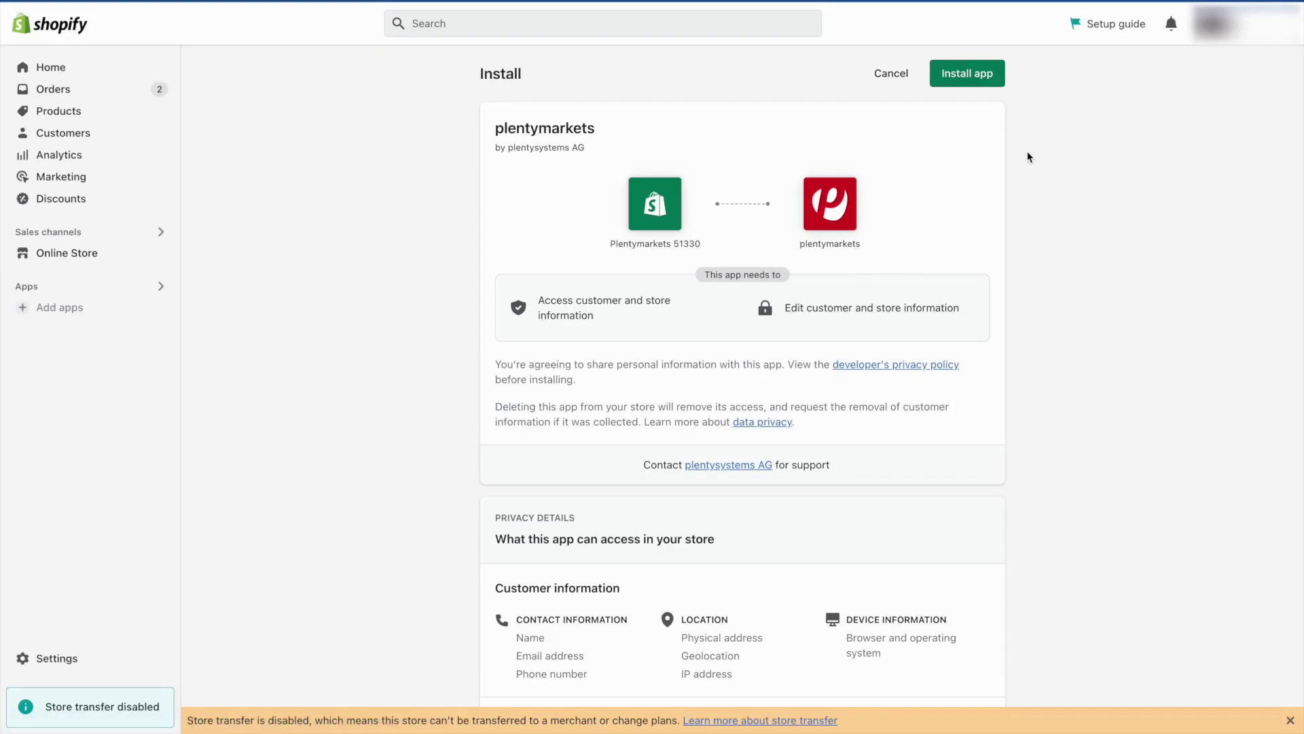
click(968, 80)
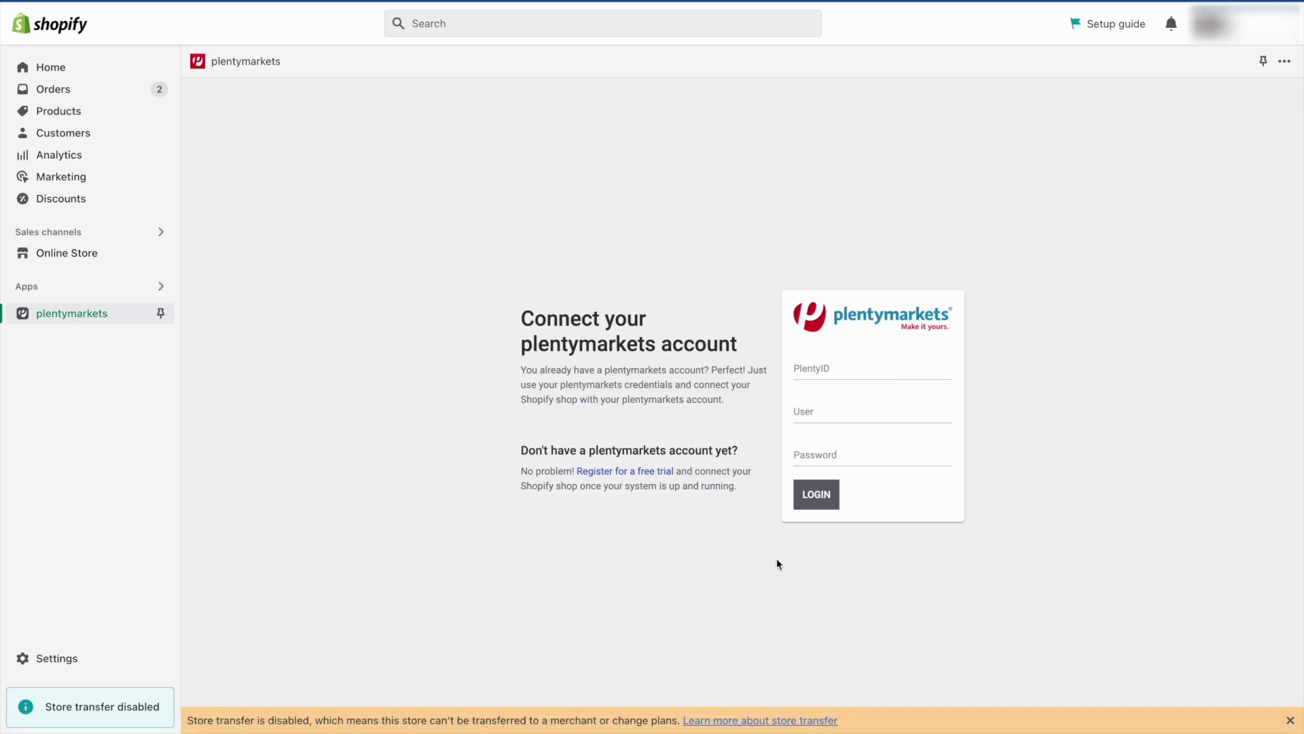
Connect the plentymarkets account by logging in with its PlentyID, the user Shopify and the account password
click(817, 373)
text(51330)
key(Tab)
text(Shopify)
key(Tab)
text(***********)
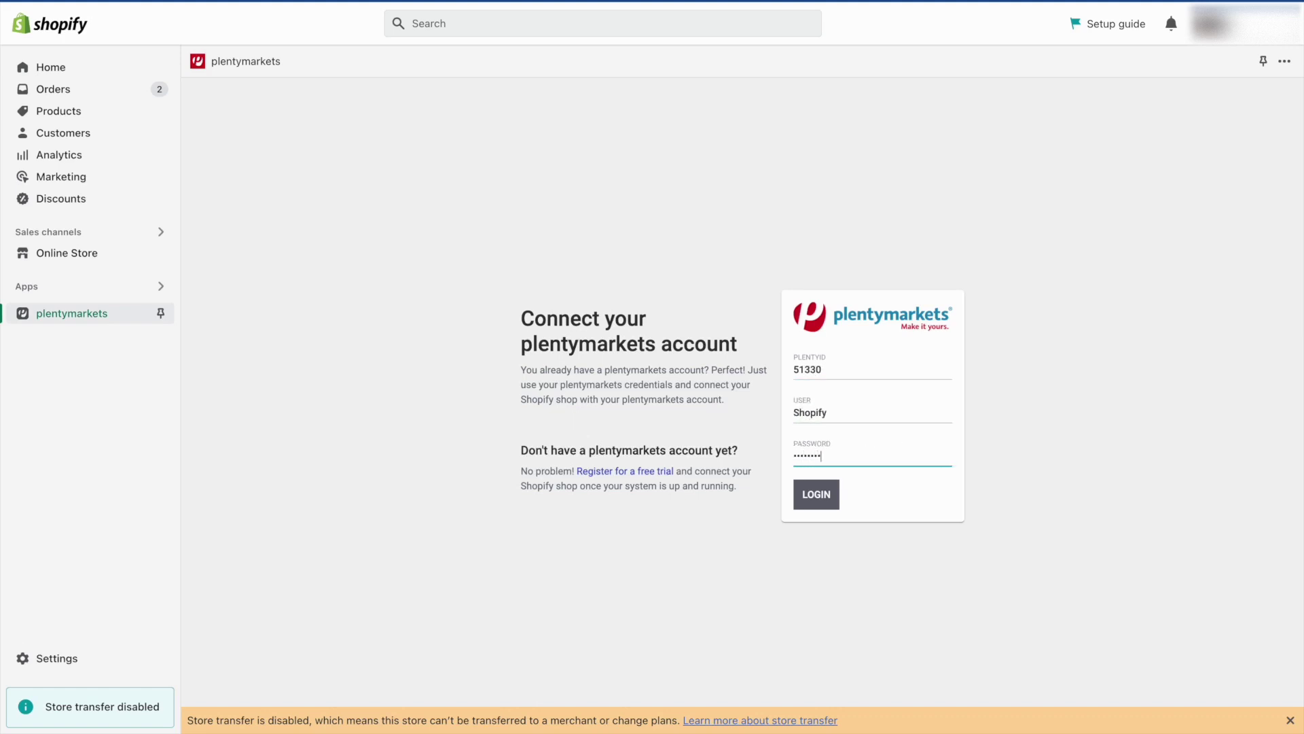
key(Return)
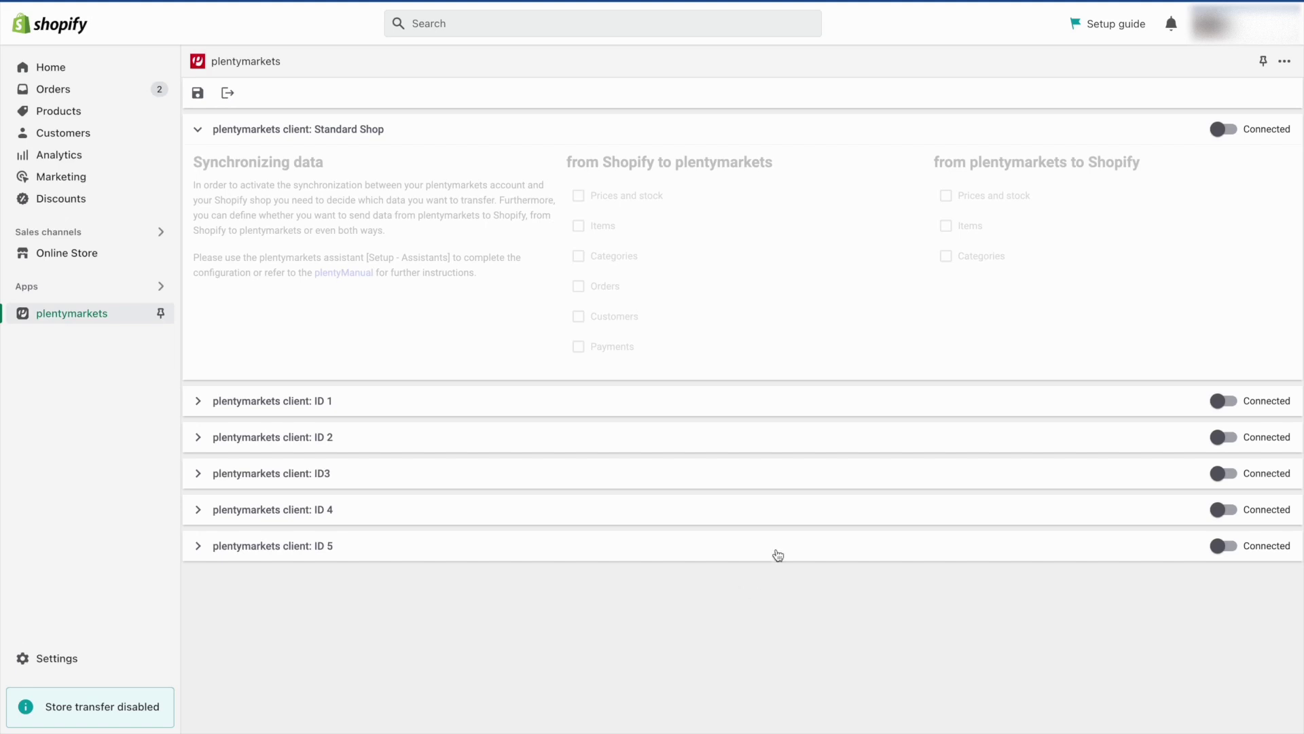
click(1224, 130)
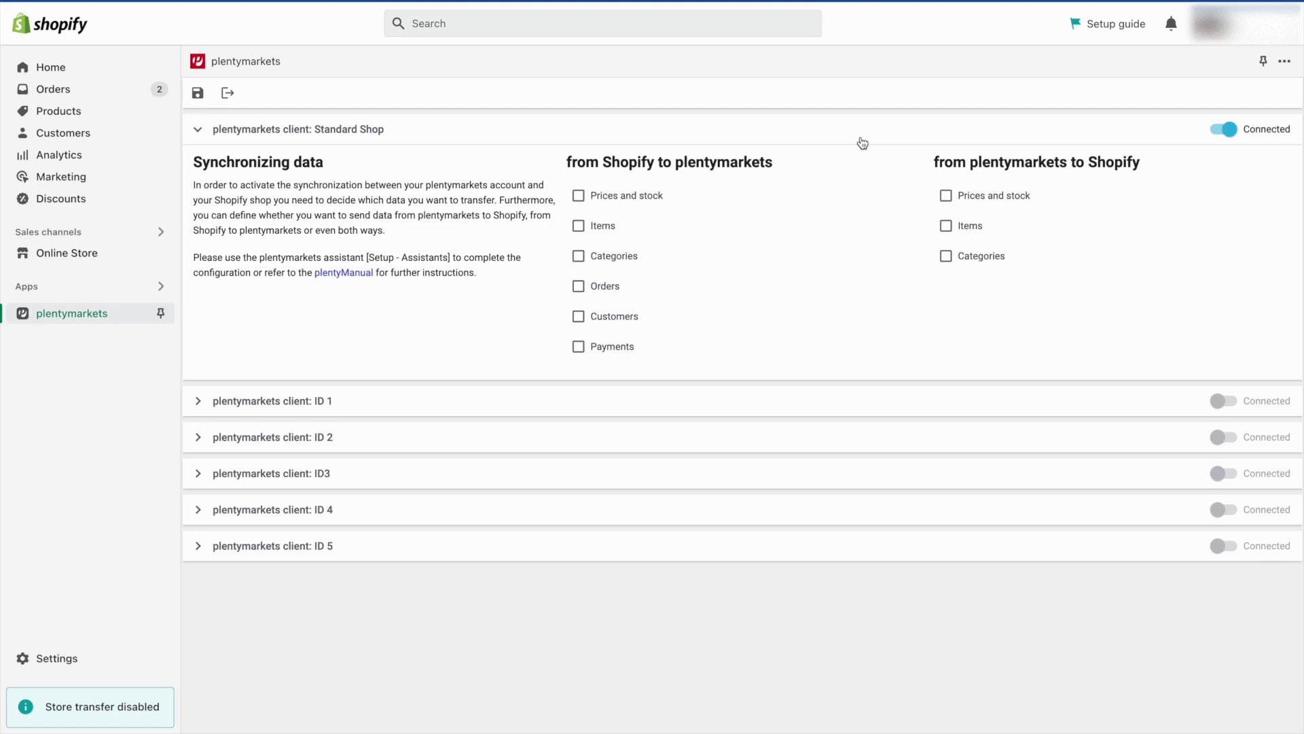
click(579, 198)
click(587, 231)
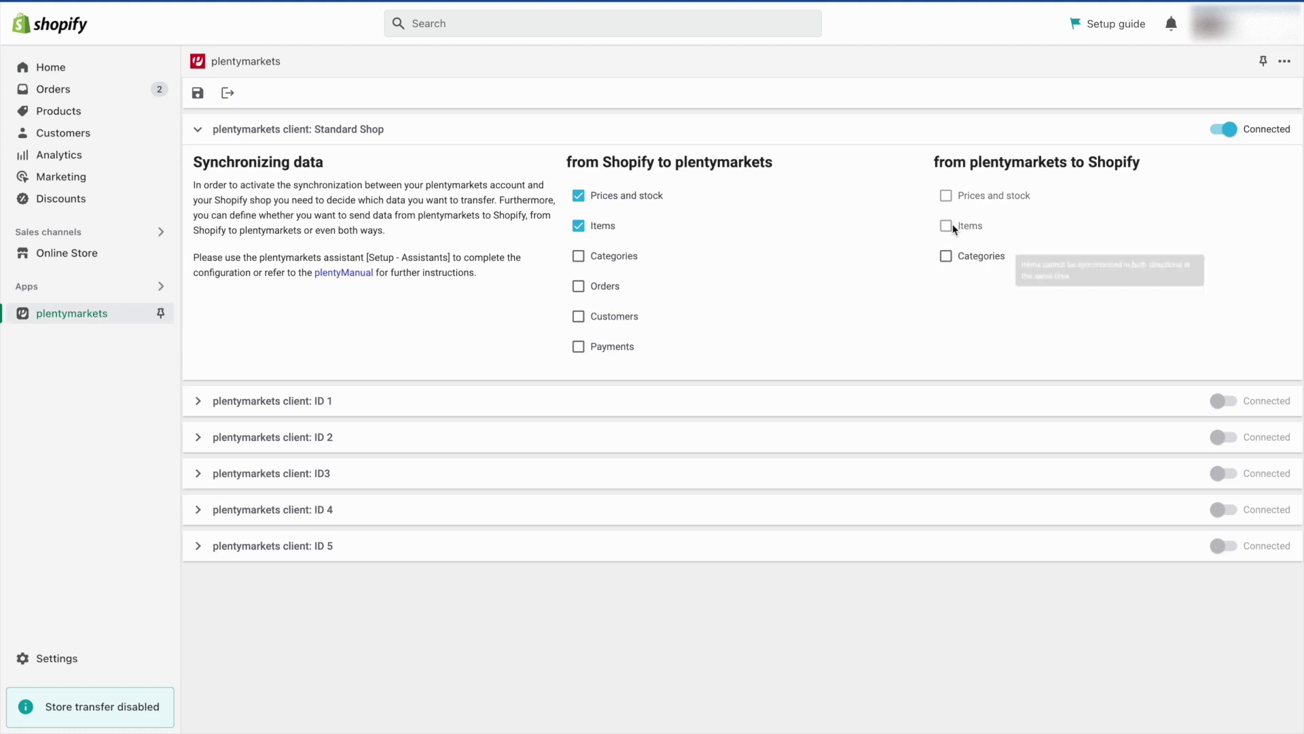
click(578, 256)
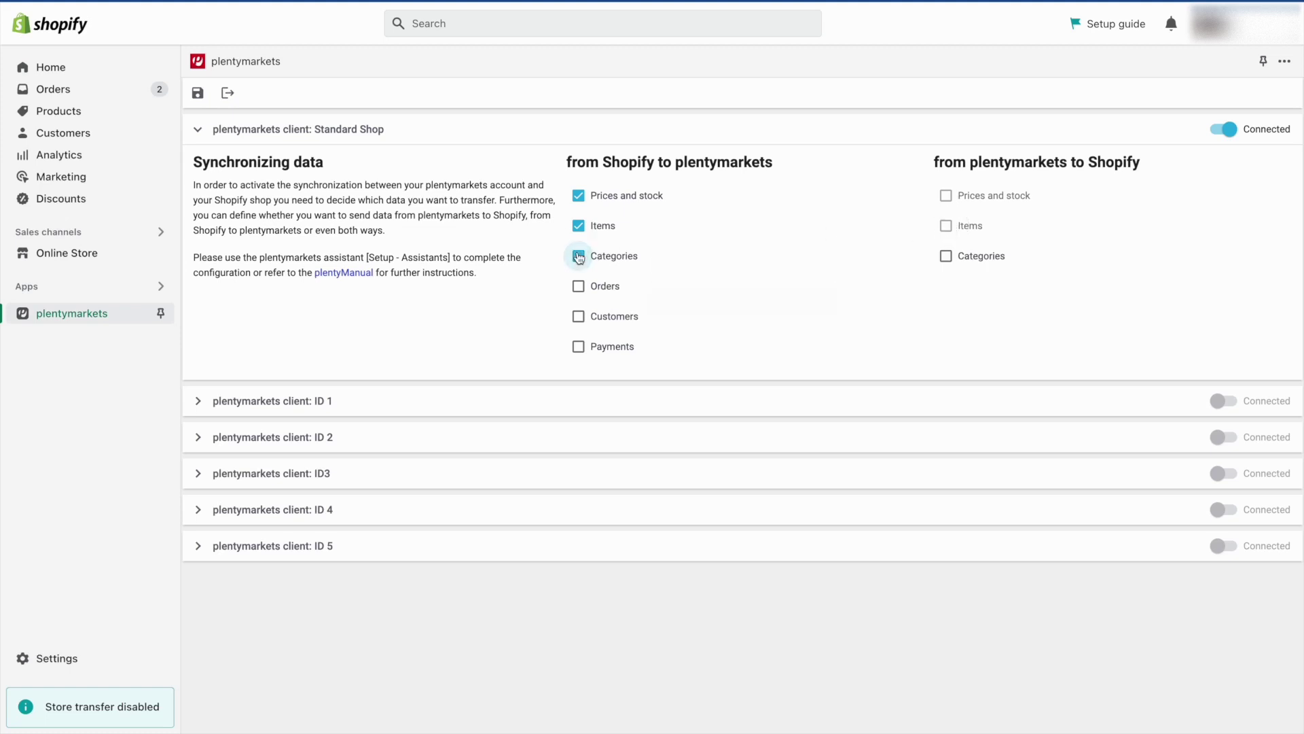
click(948, 258)
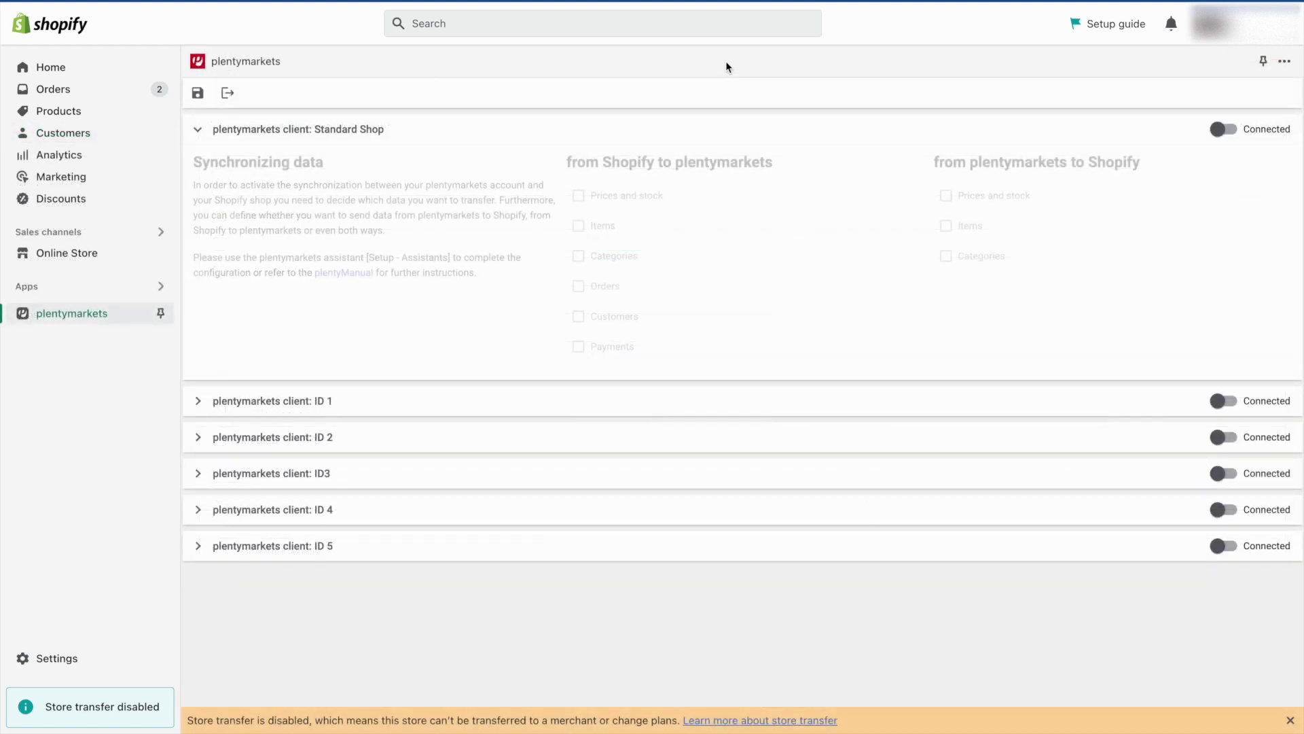
Connect the Standard Shop client, enable prices and stock, items, categories, orders, customers and payments from Shopify to plentymarkets, and save
click(1223, 129)
click(578, 196)
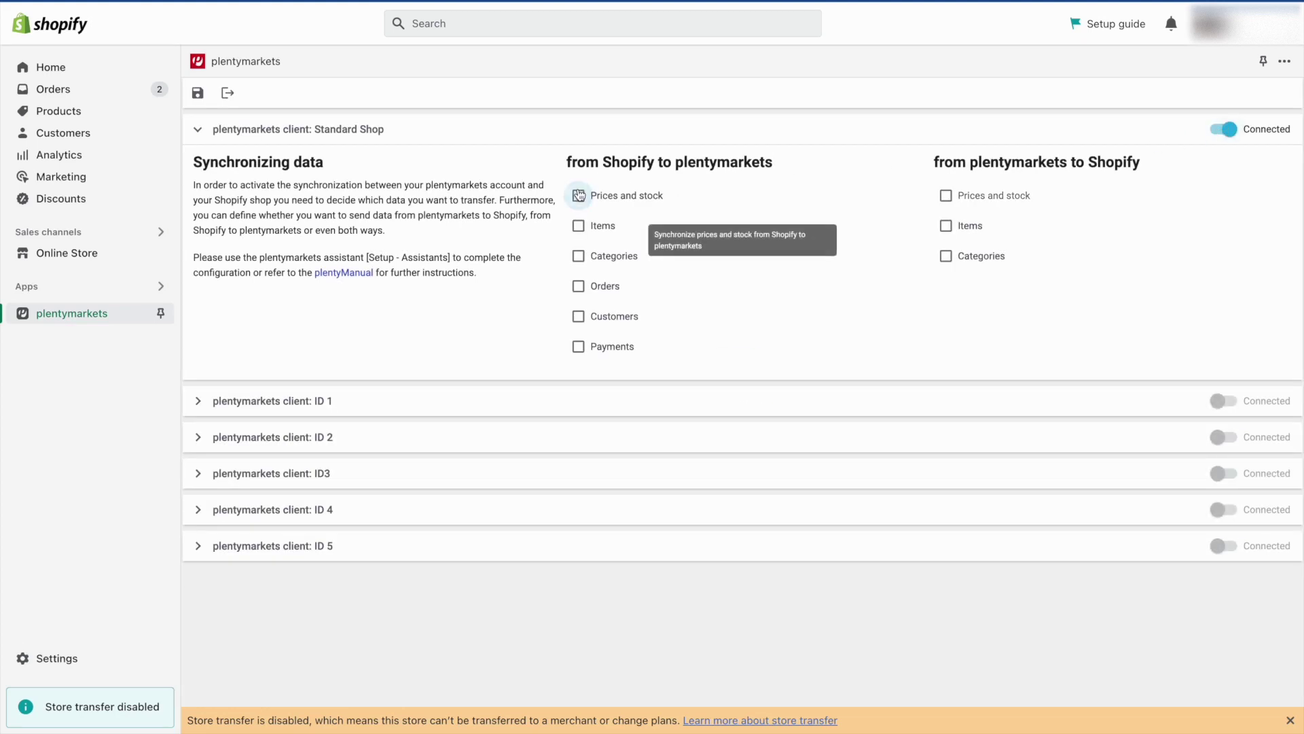
click(578, 226)
click(580, 257)
click(578, 286)
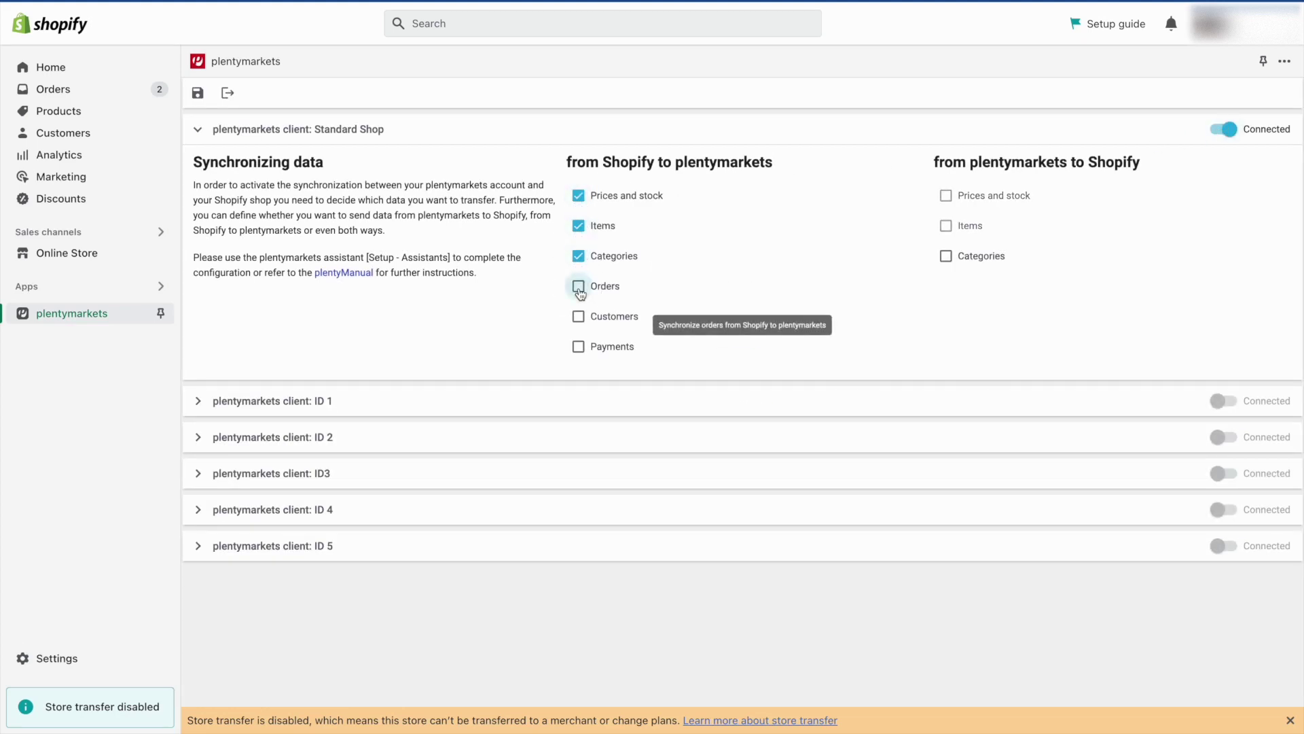
click(578, 316)
click(578, 348)
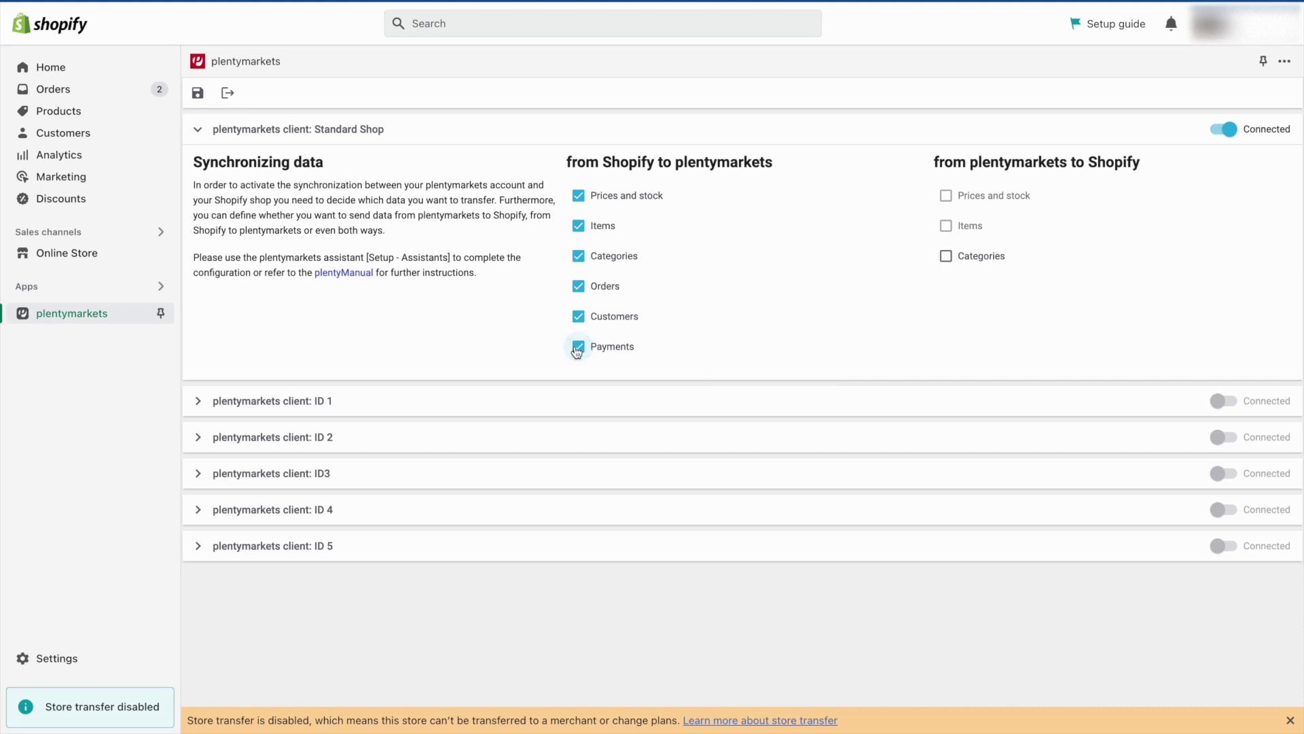
click(197, 95)
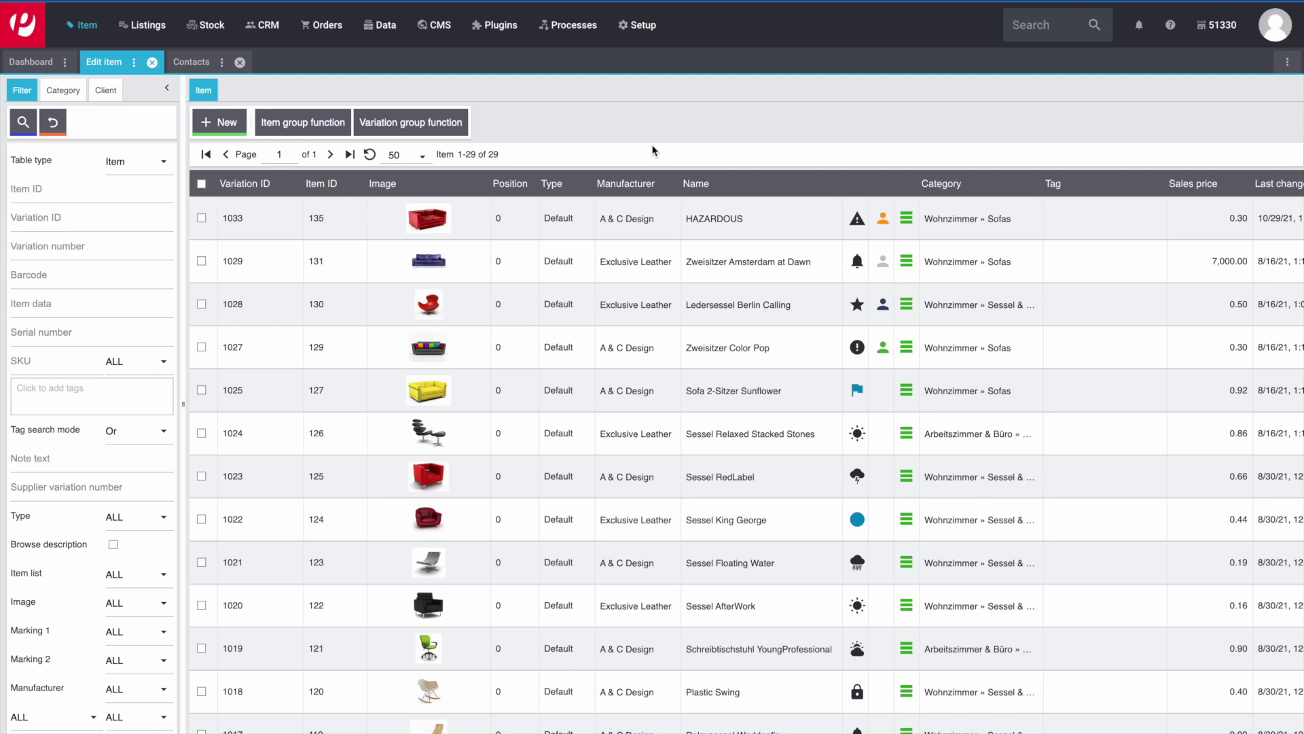
In the plentymarkets back end, open the Omni-Channel assistant for Shopify configuration and examine every section of its summary
click(642, 33)
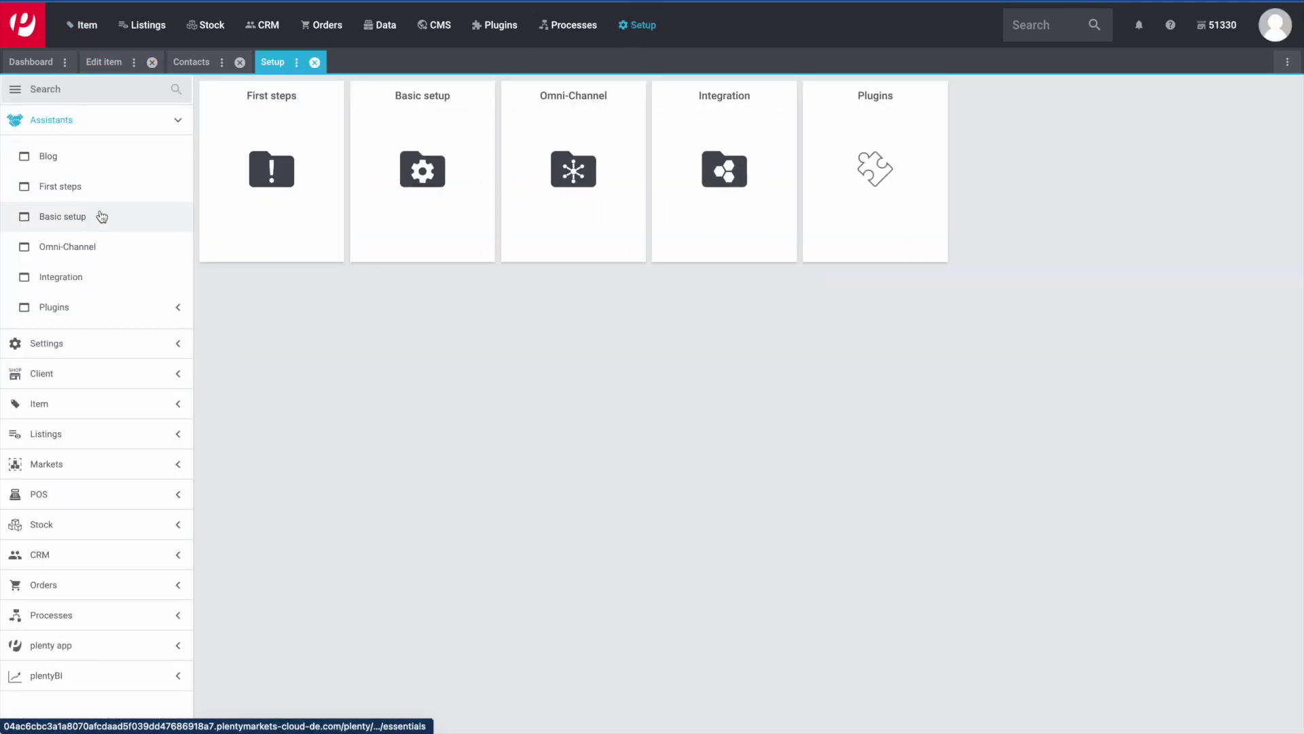
click(90, 250)
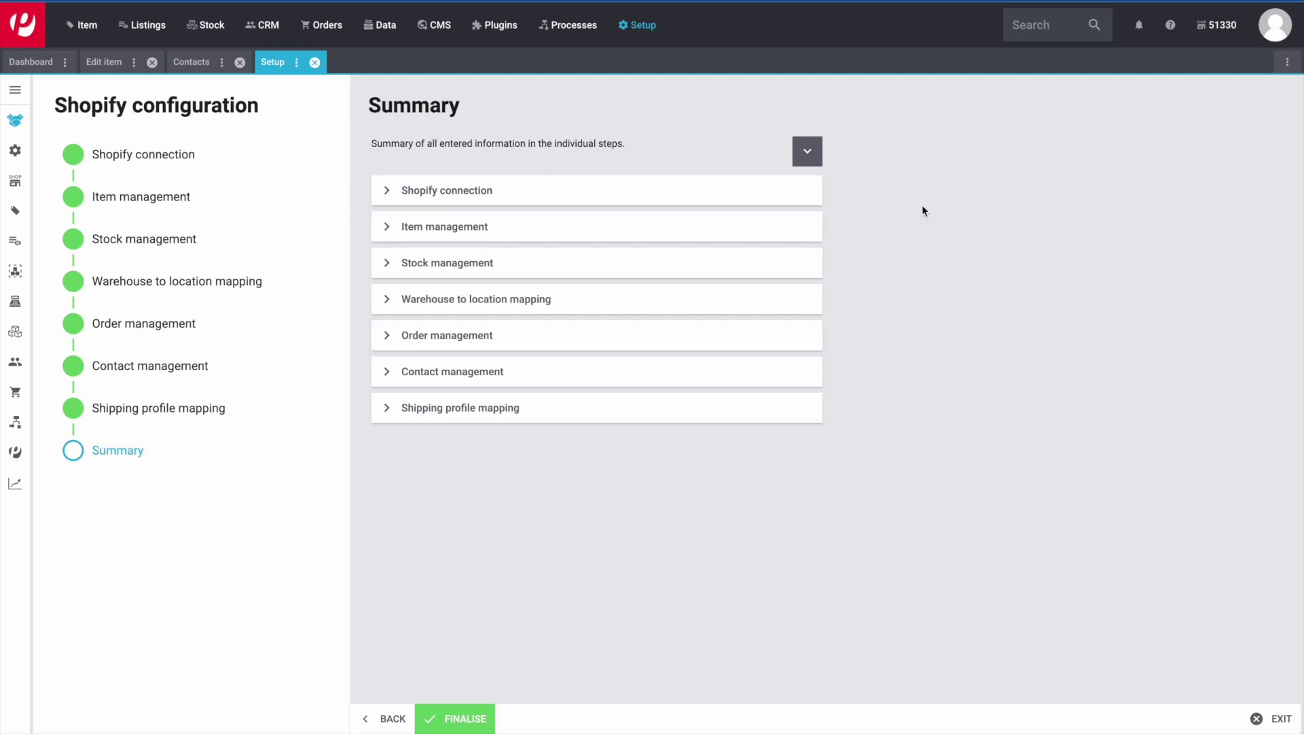
click(383, 195)
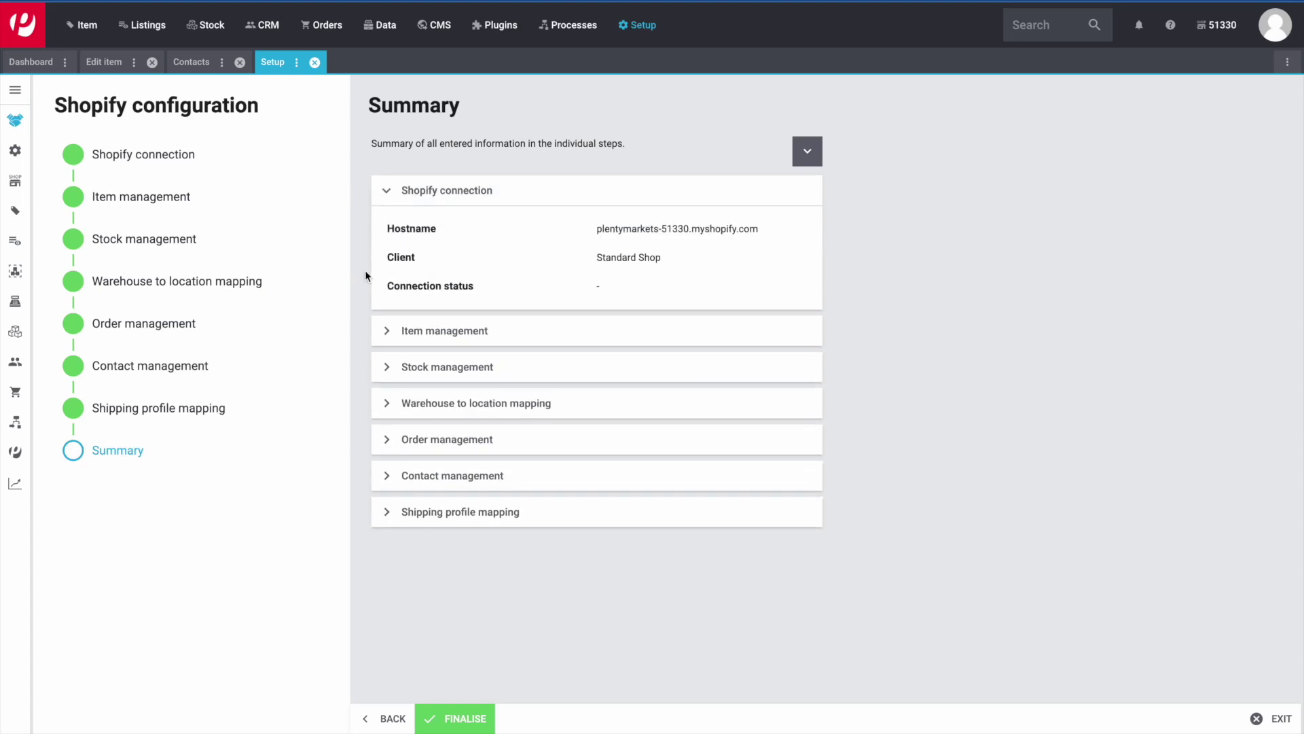
click(389, 333)
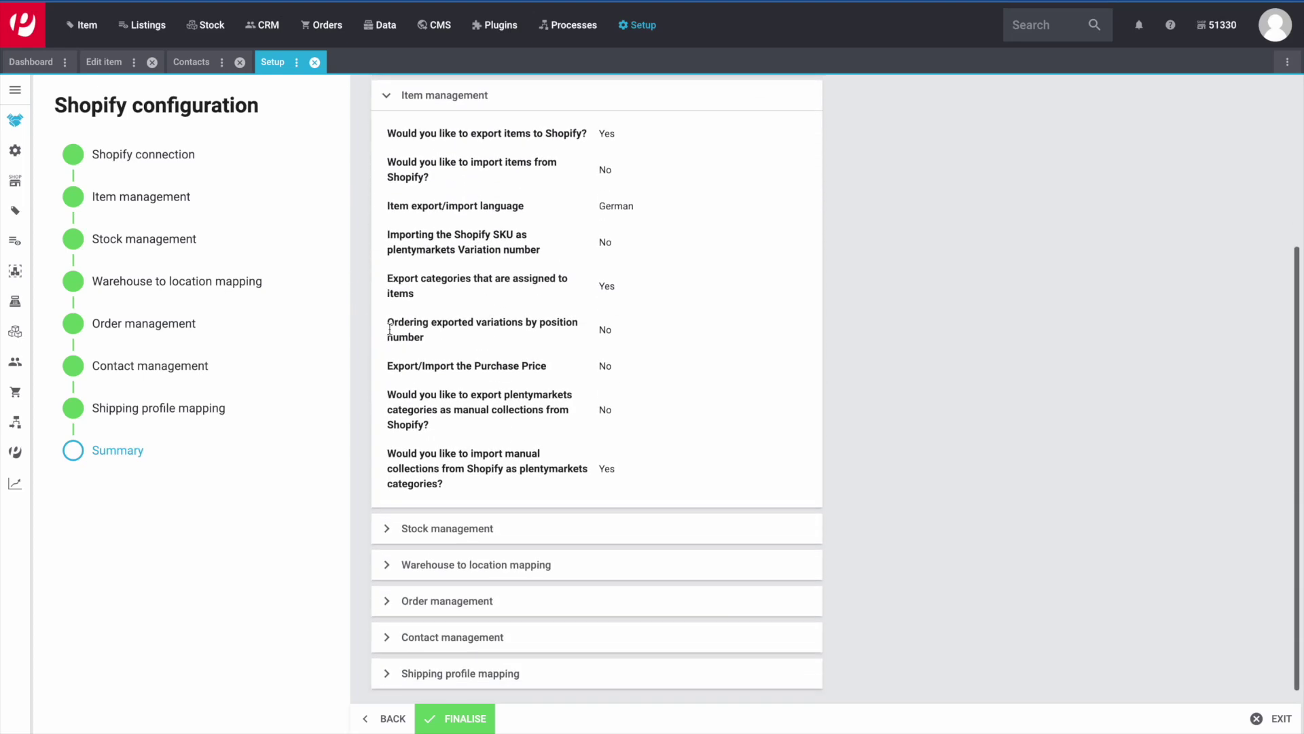
click(397, 519)
scroll(396, 509, down, 3)
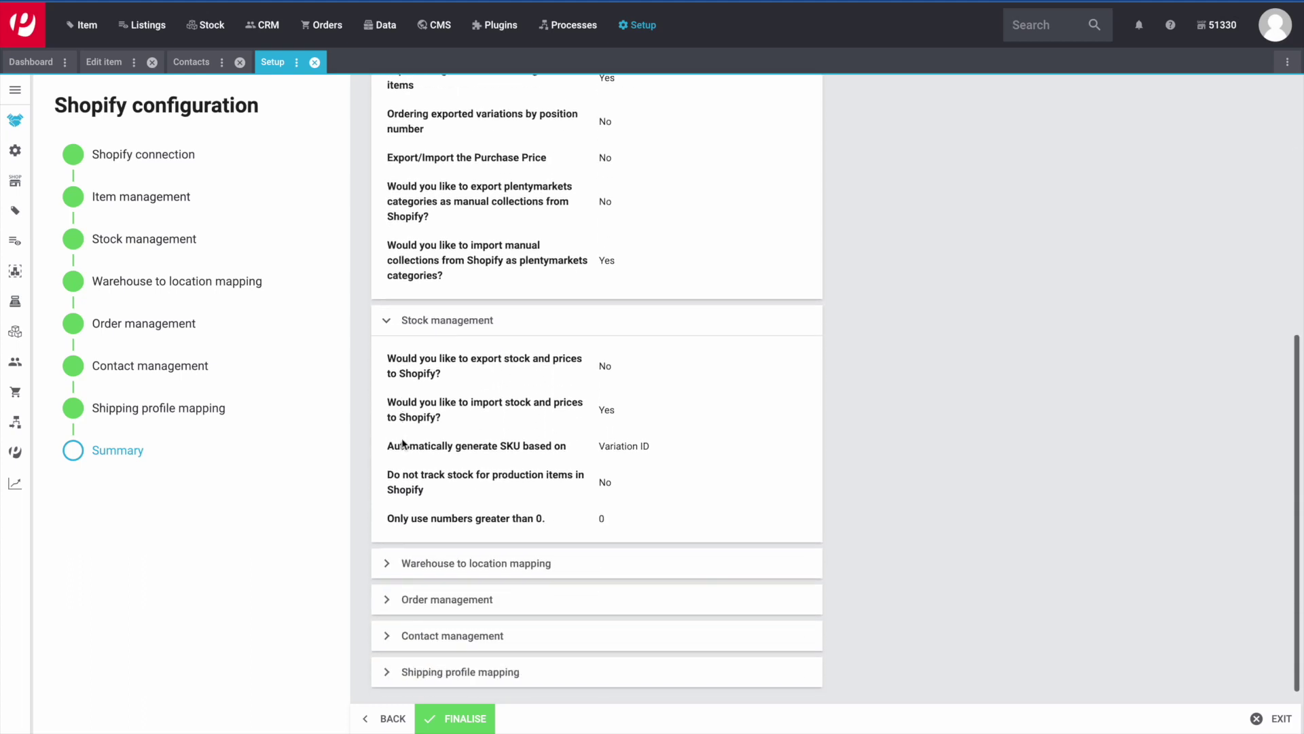
click(401, 561)
scroll(418, 460, down, 1)
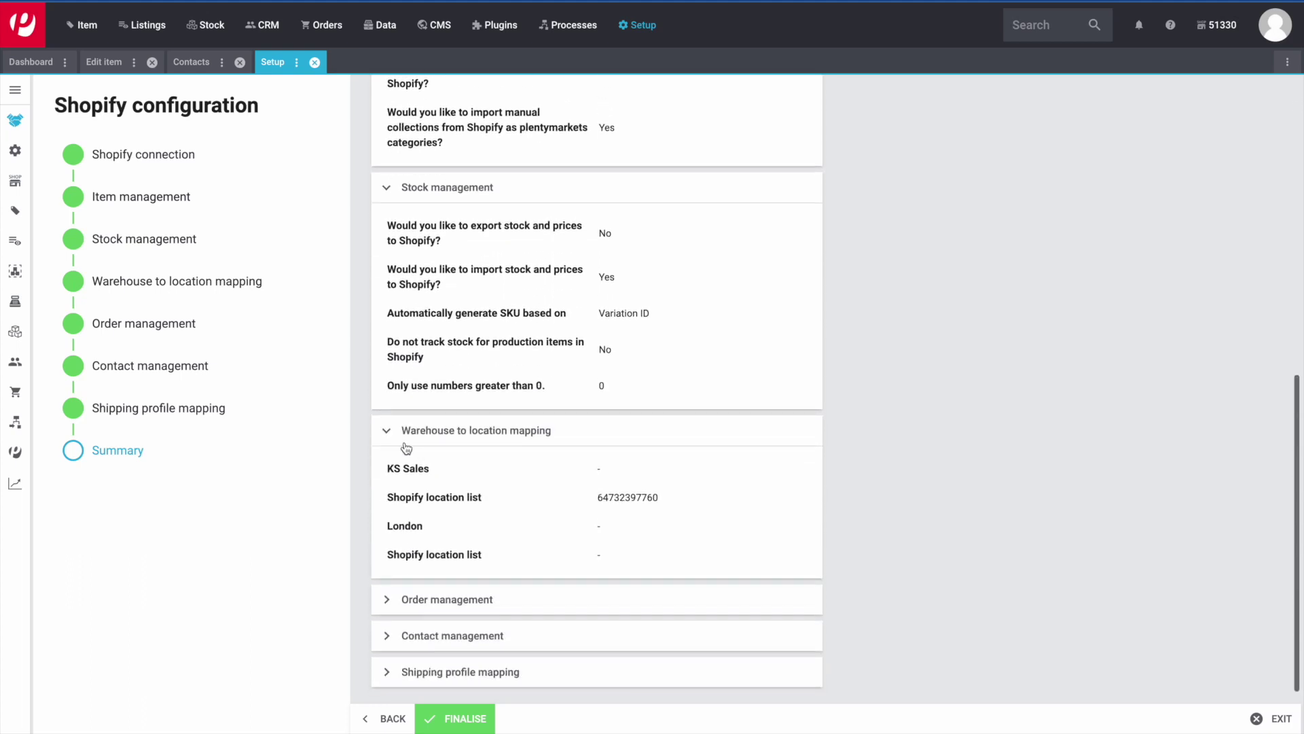
click(400, 598)
scroll(413, 549, down, 5)
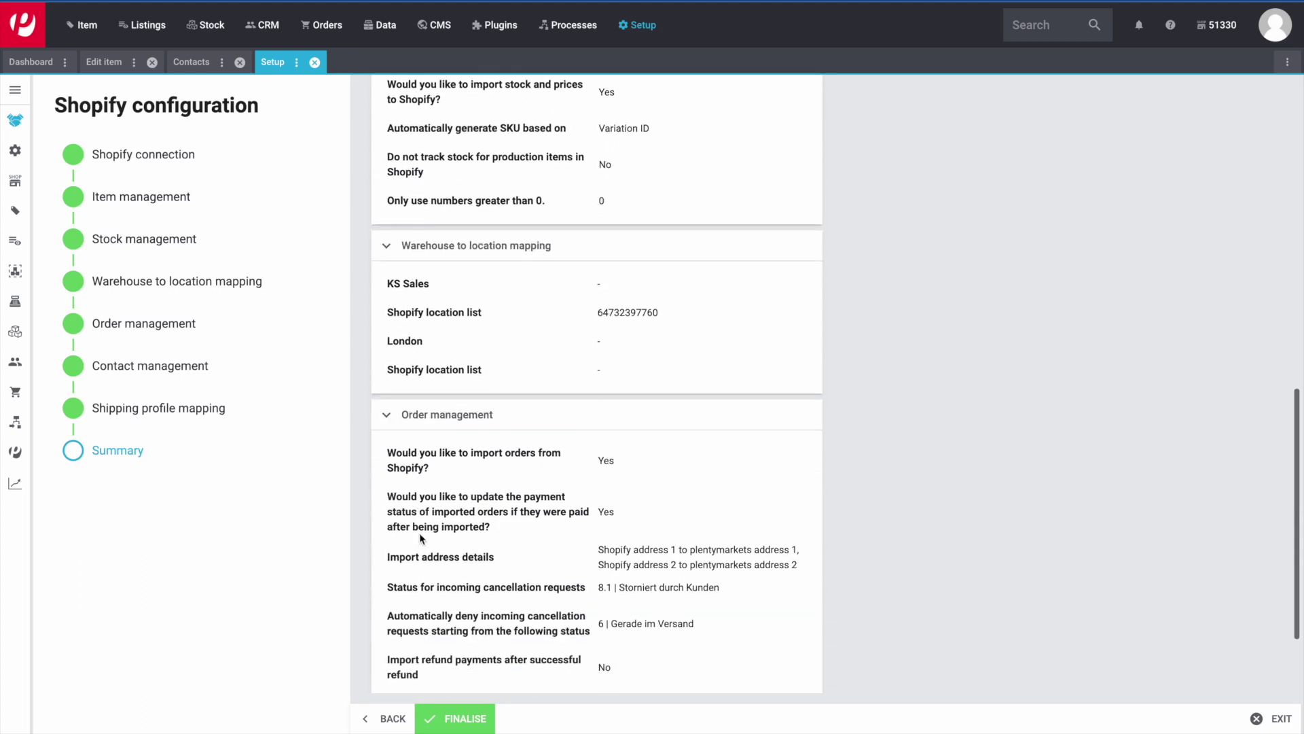
click(425, 633)
scroll(382, 576, down, 1)
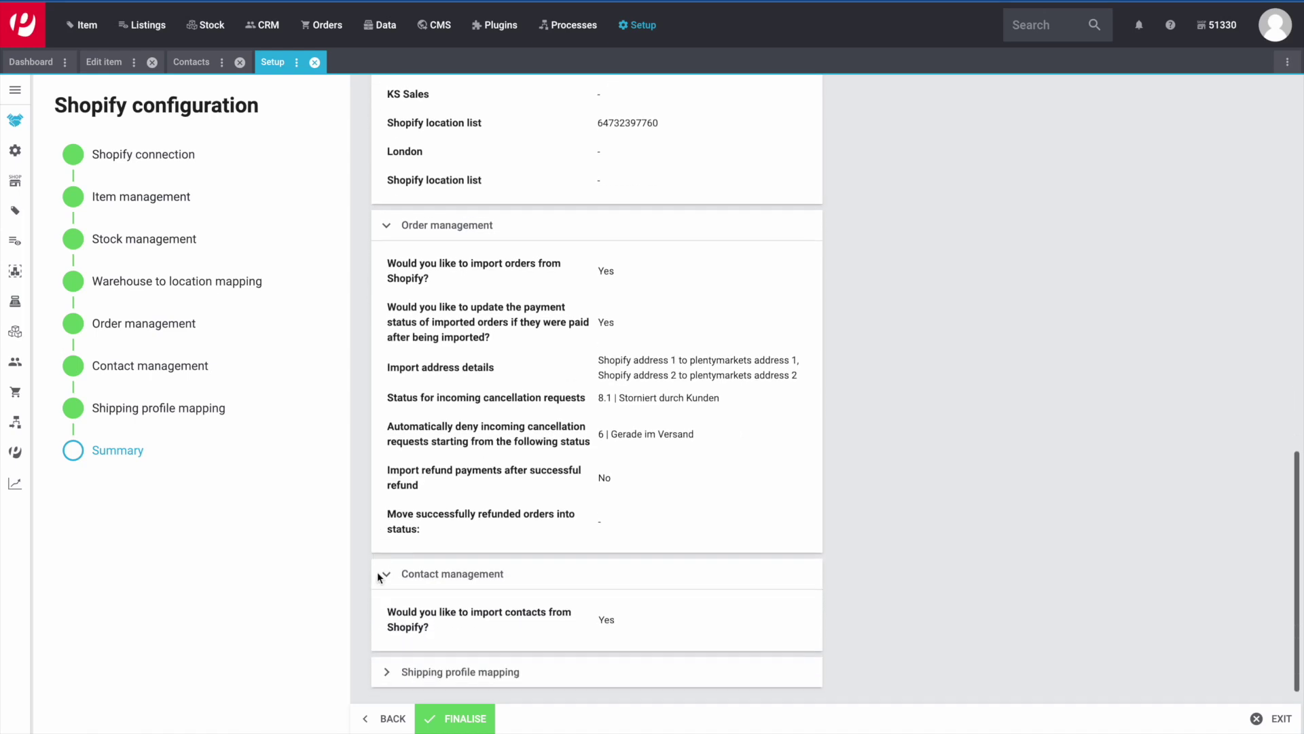
scroll(391, 554, down, 18)
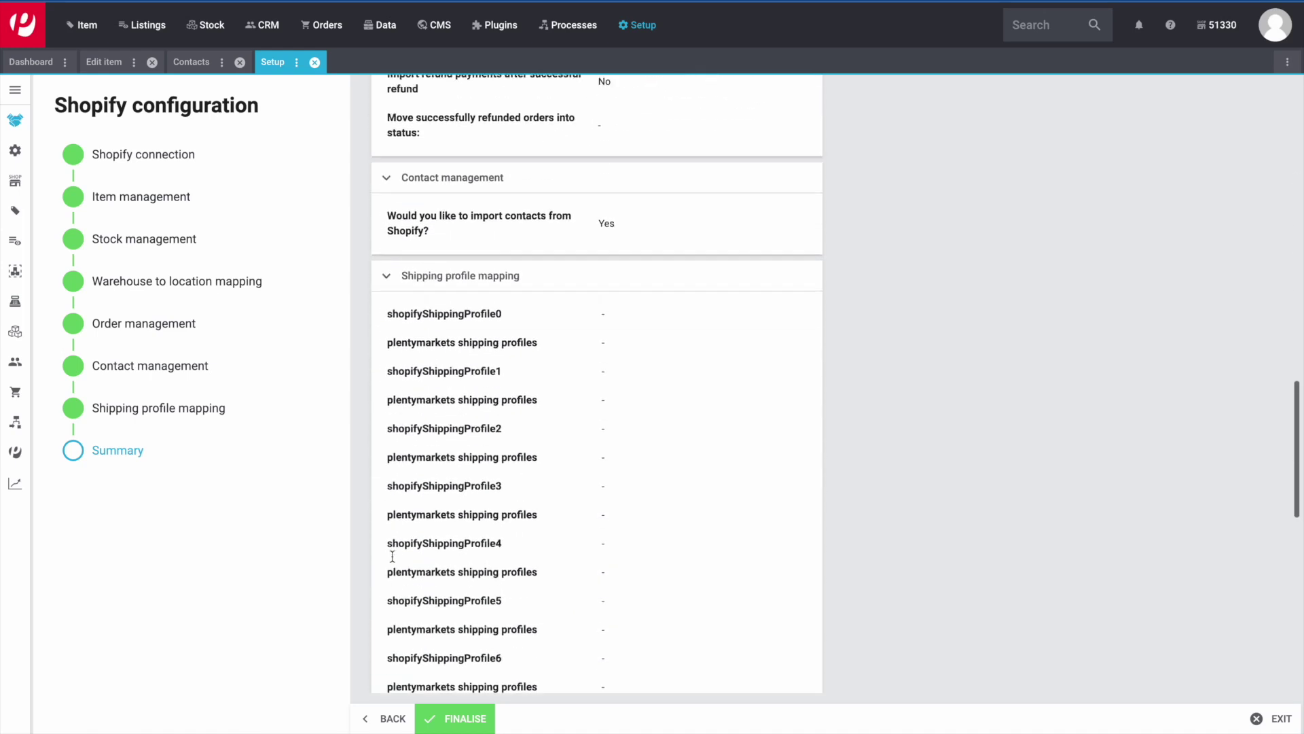
In the assistant's item management, enable item import from Shopify, disable item export to Shopify, and finalise the assistant
click(142, 197)
click(406, 241)
click(451, 714)
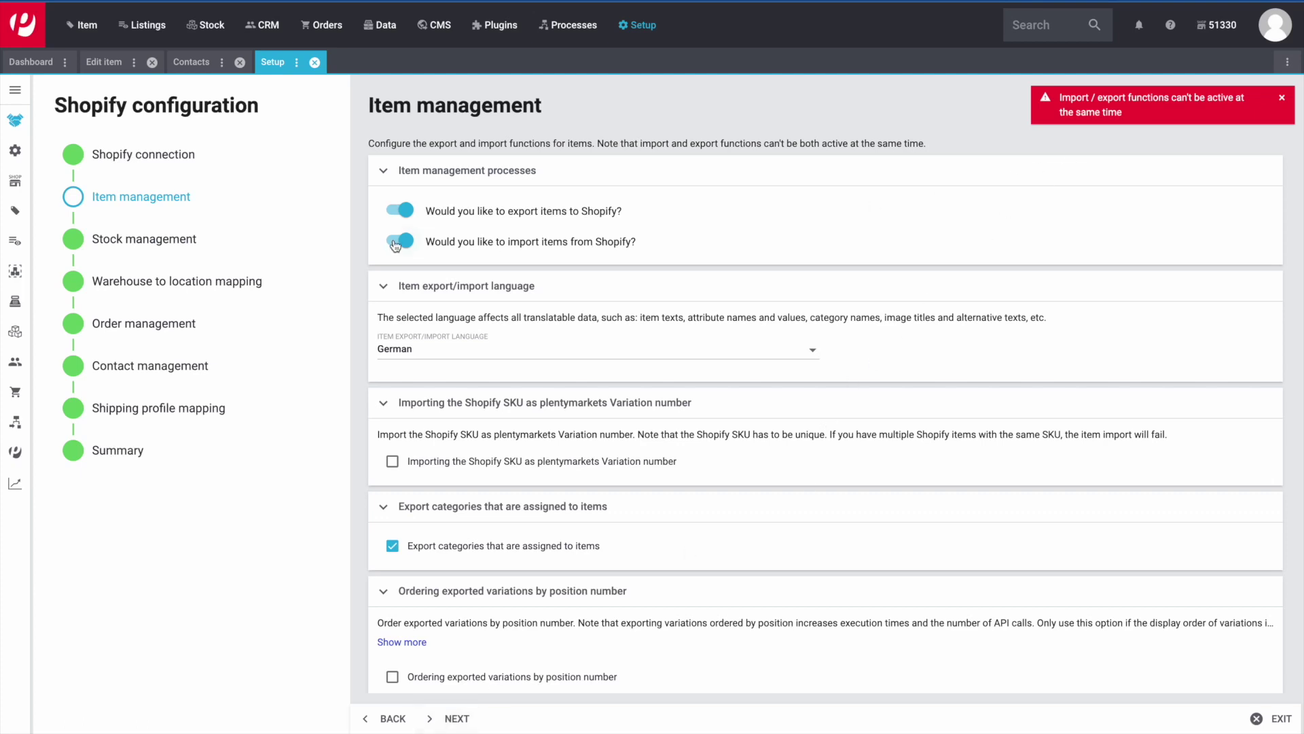
click(400, 212)
click(140, 457)
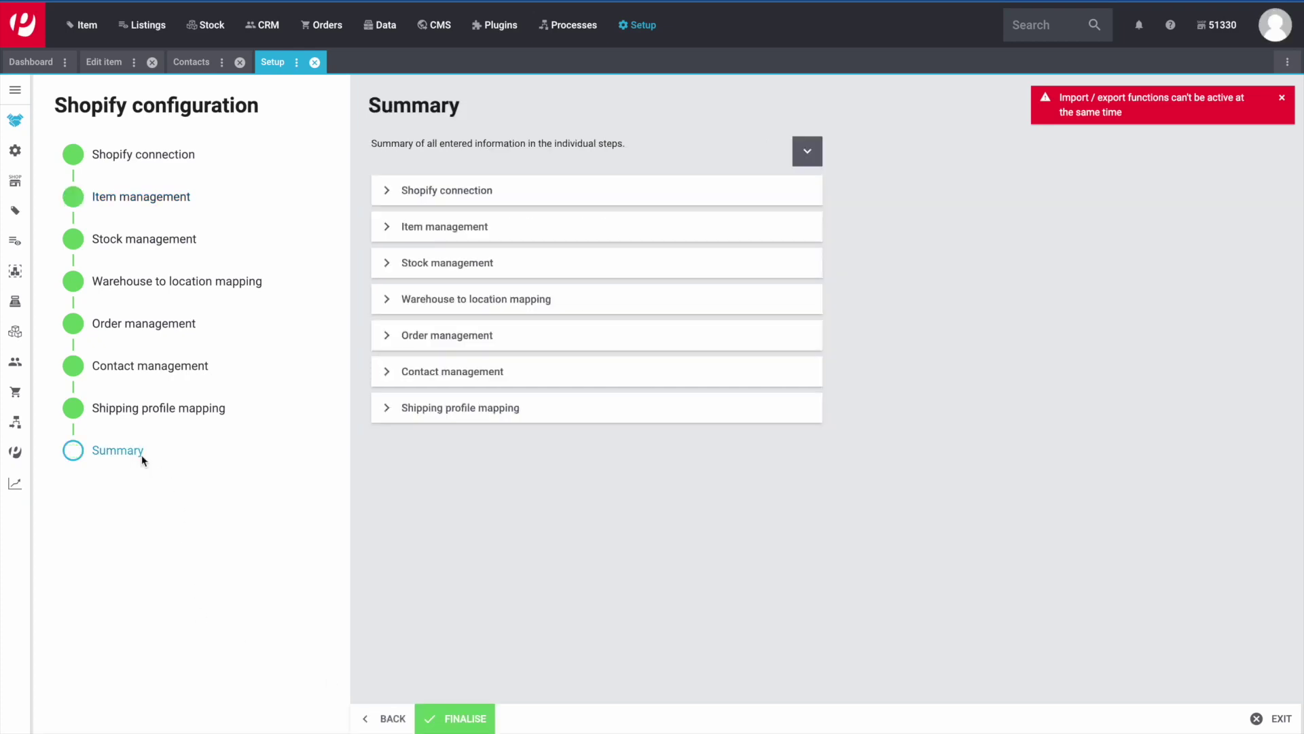
click(443, 714)
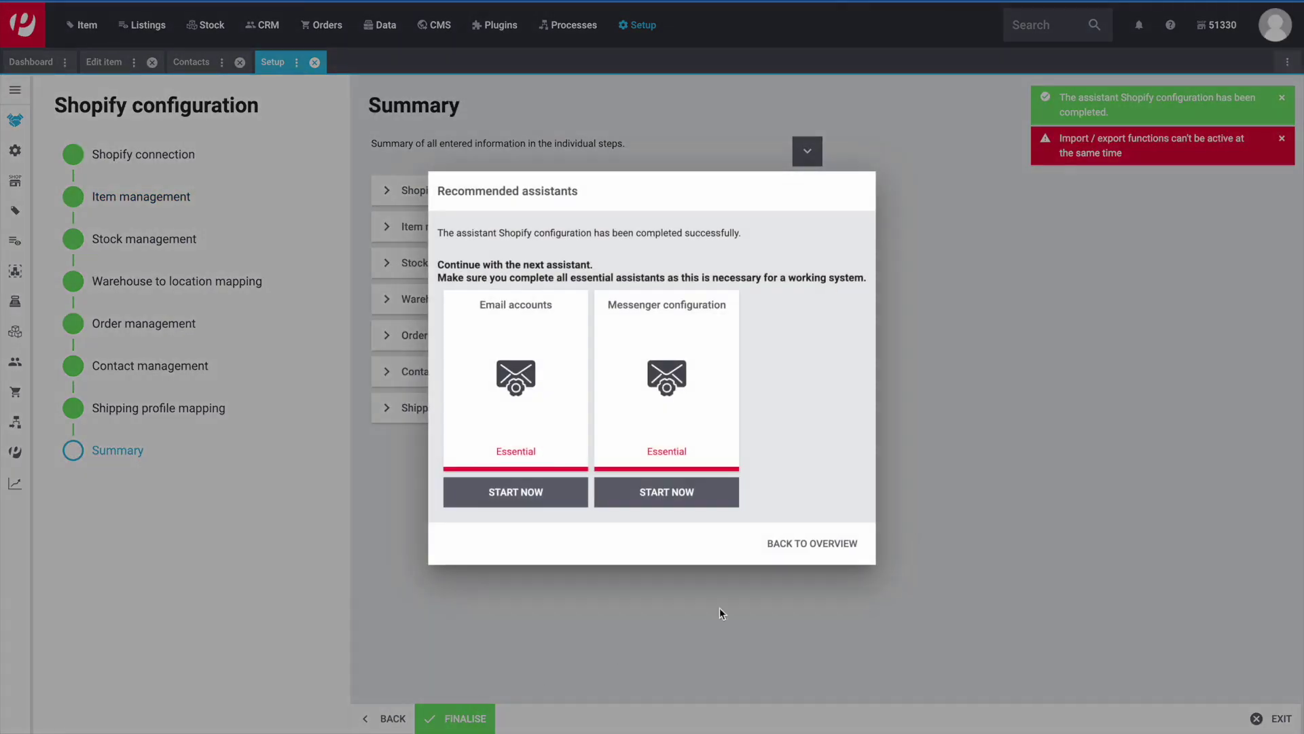
click(839, 542)
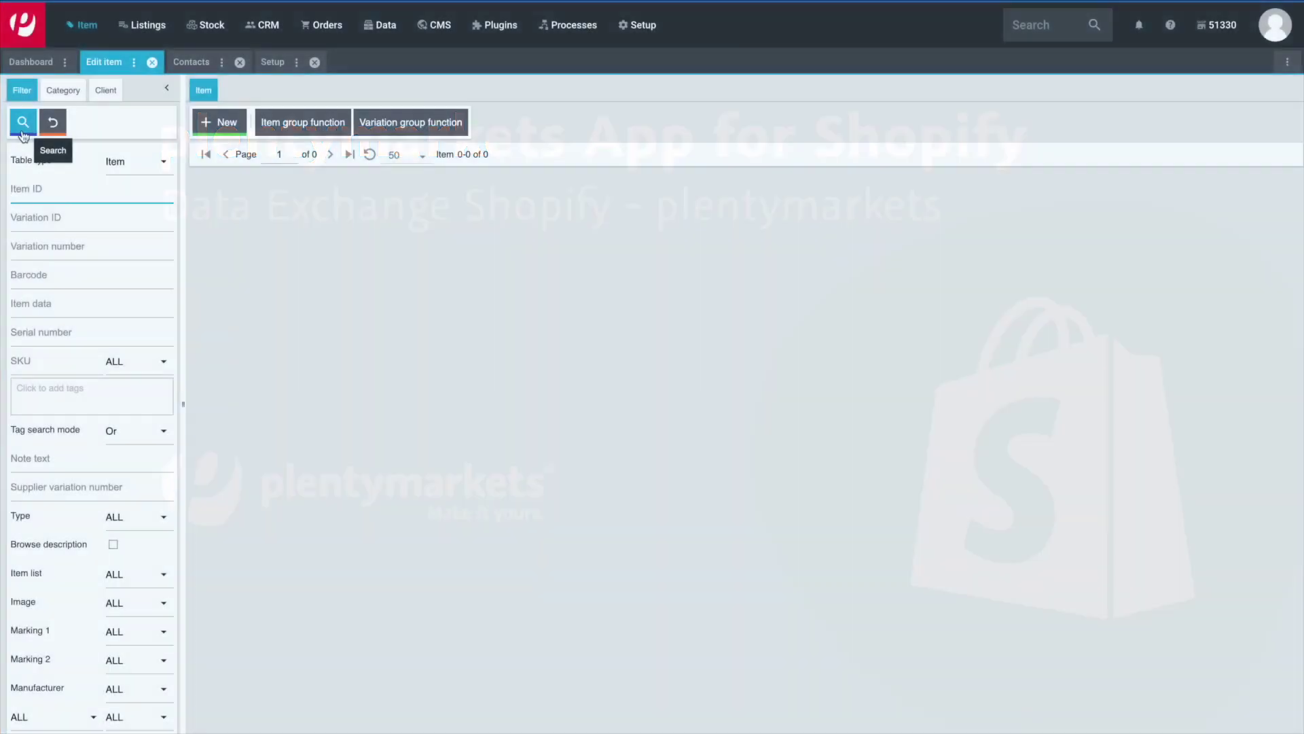
List all items in plentymarkets without filters, look through the whole list, and switch to the contacts
click(22, 132)
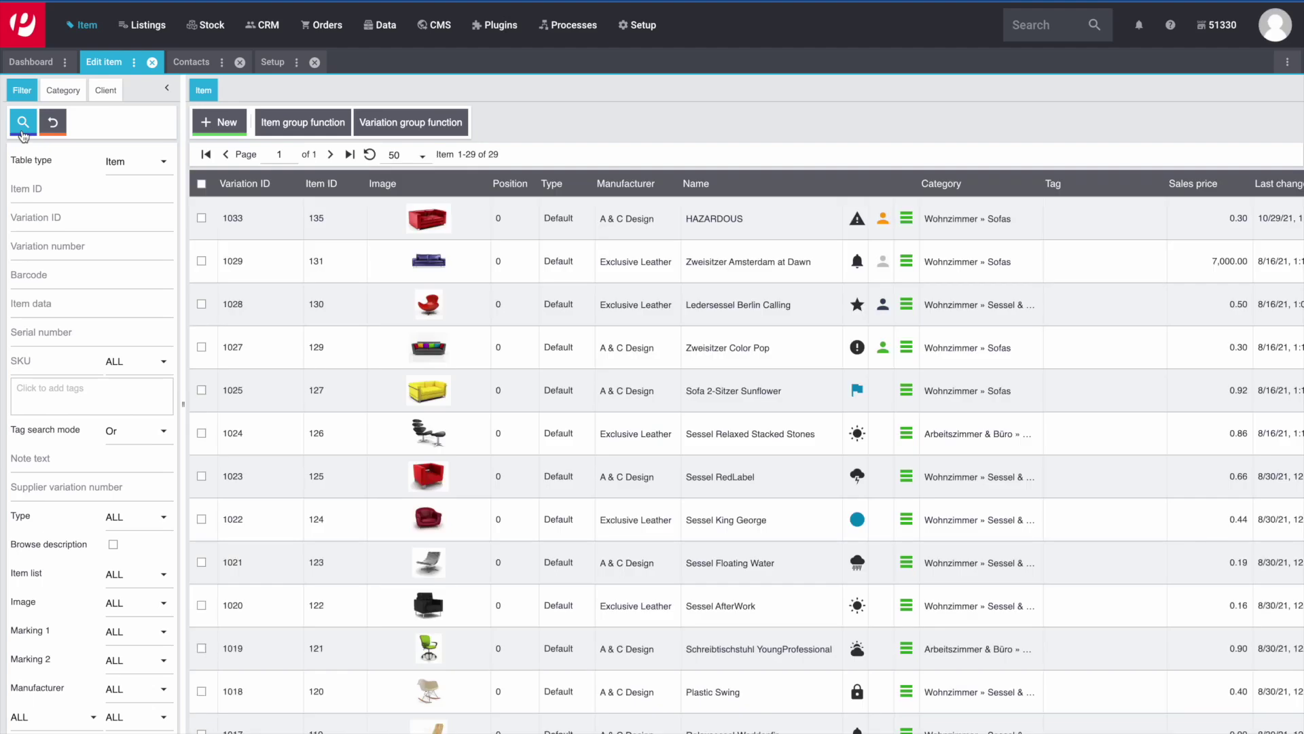
scroll(360, 301, down, 8)
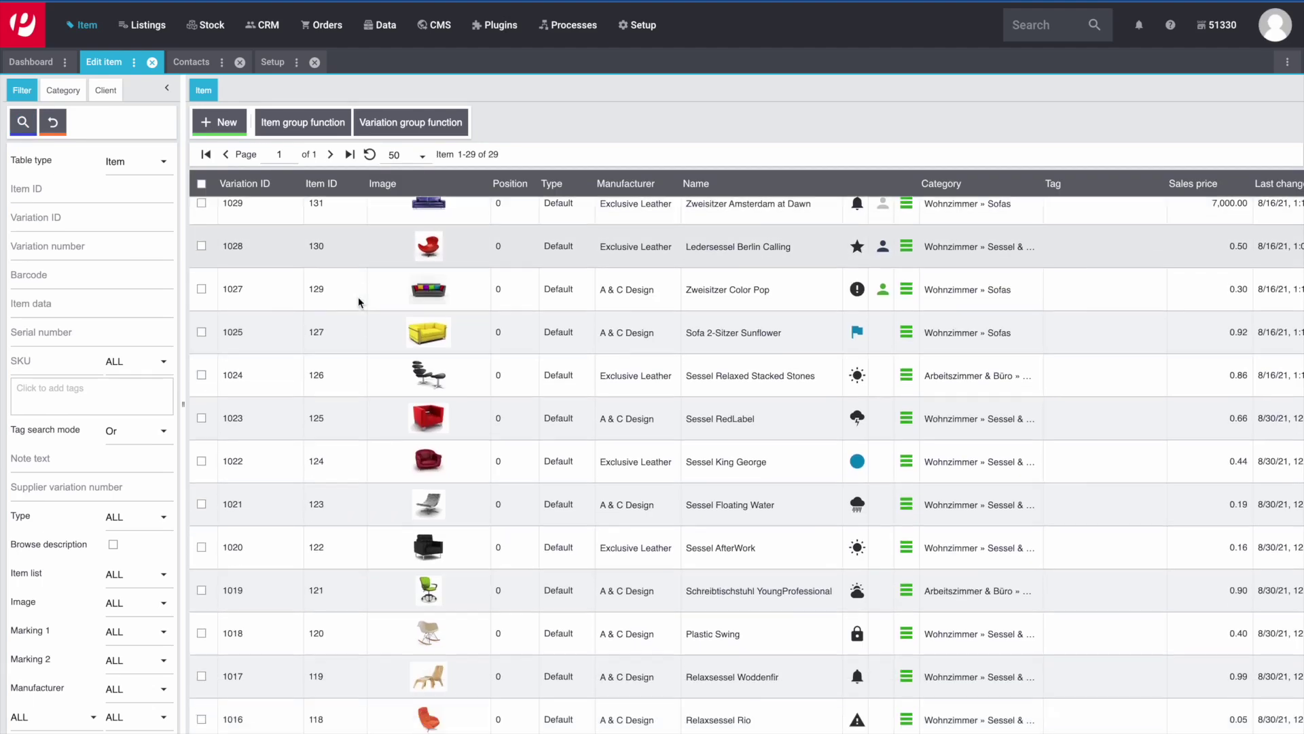
scroll(360, 301, down, 3)
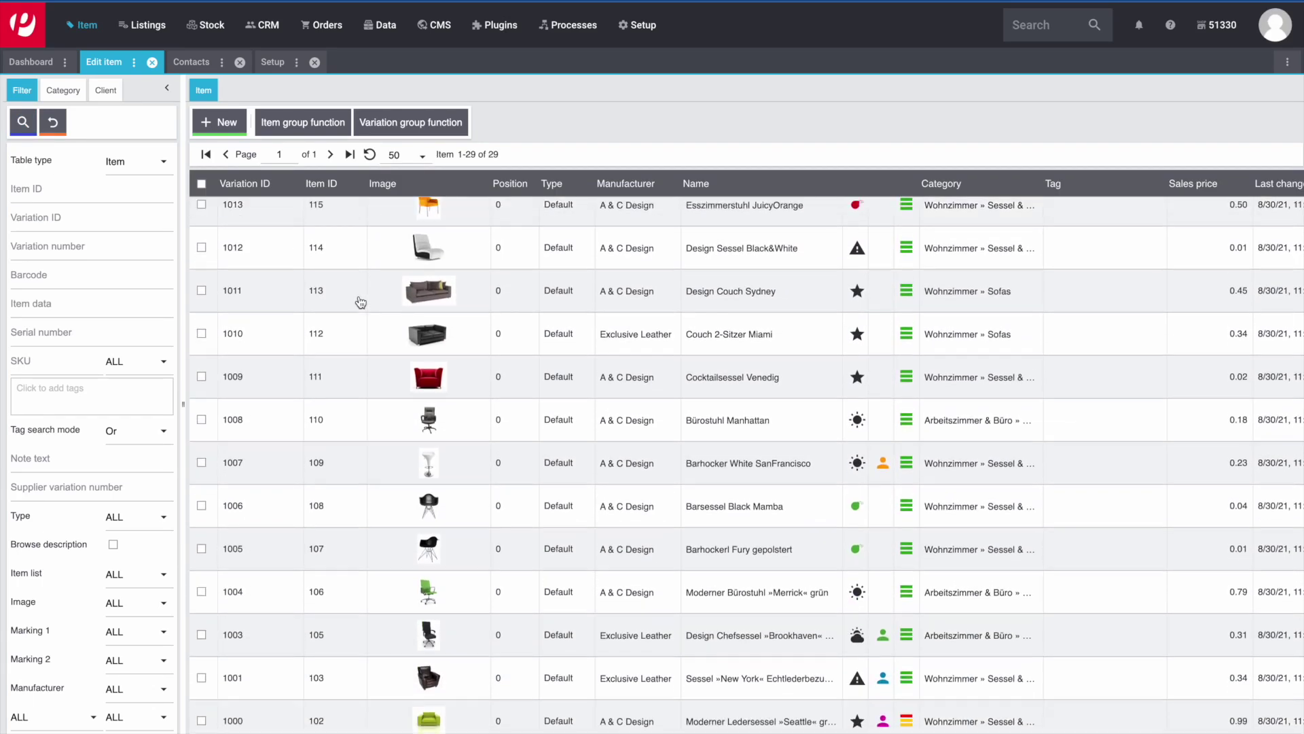
scroll(360, 302, up, 10)
scroll(360, 299, up, 2)
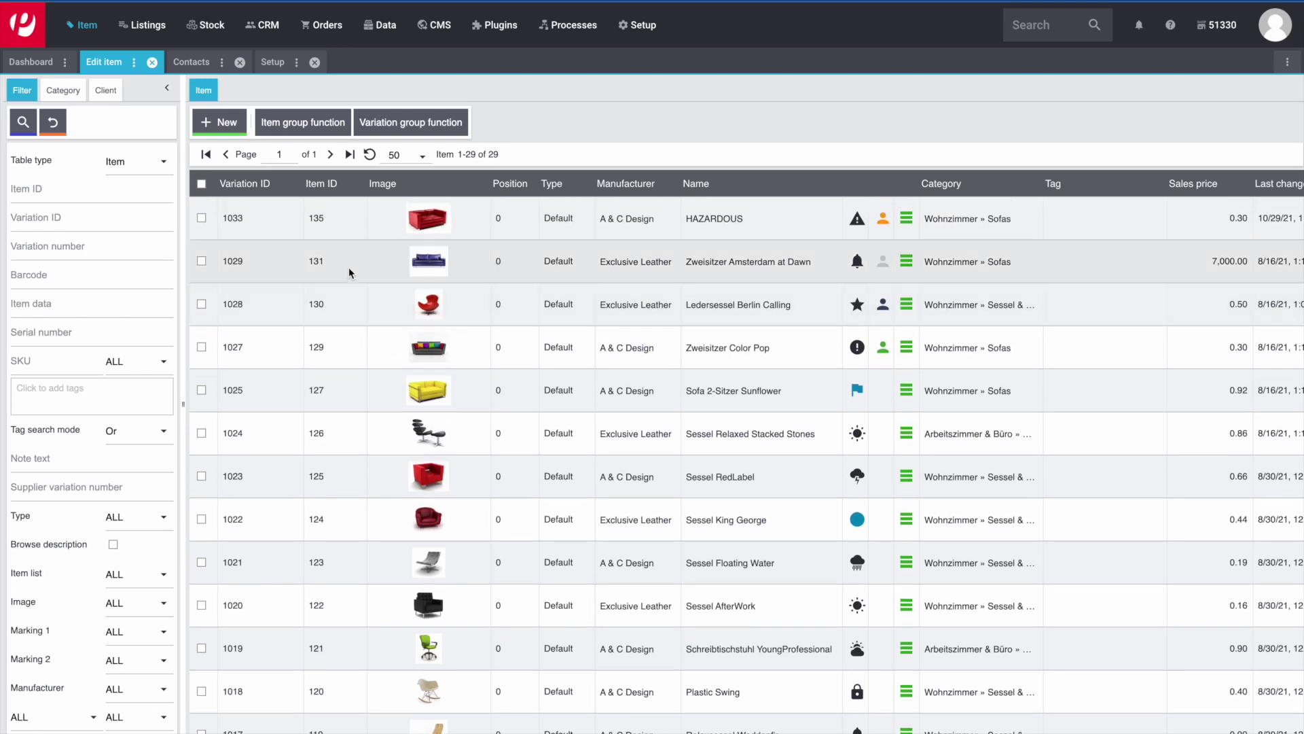
click(184, 64)
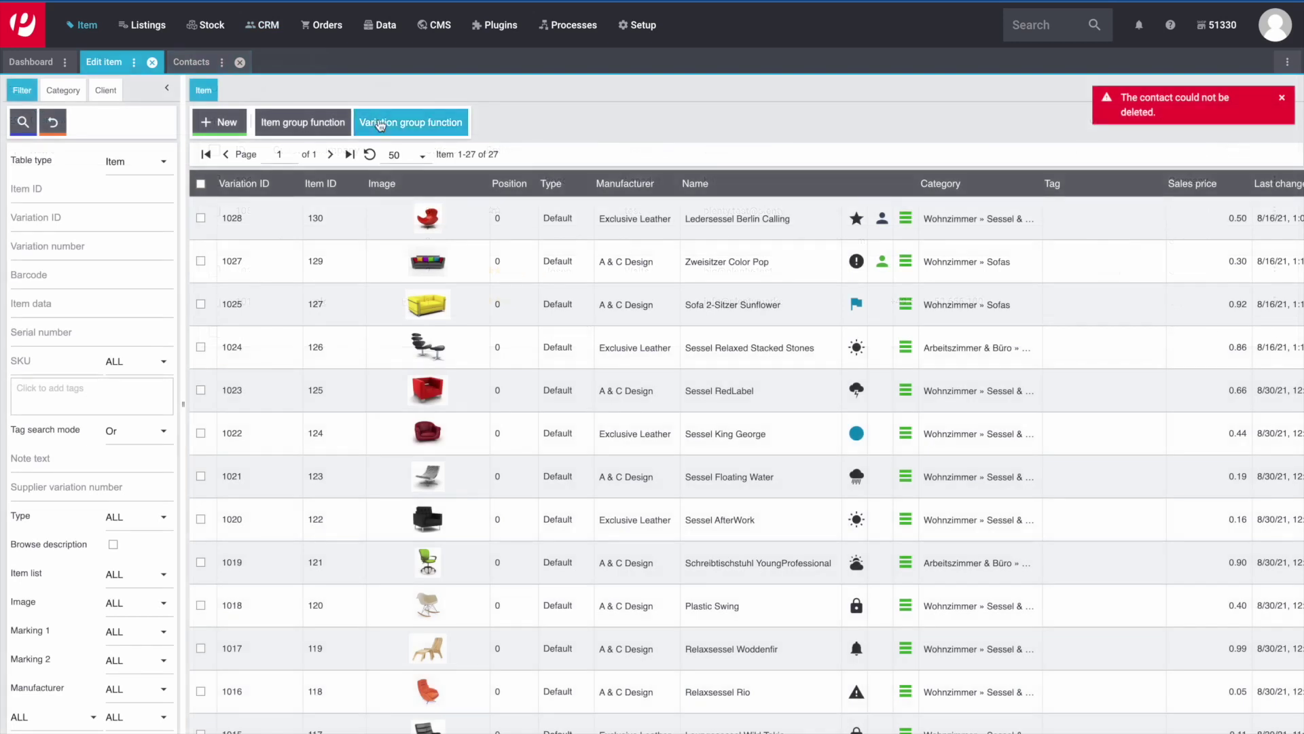
Run the item search again in plentymarkets, then switch to the contacts and repeat the contact search
click(23, 124)
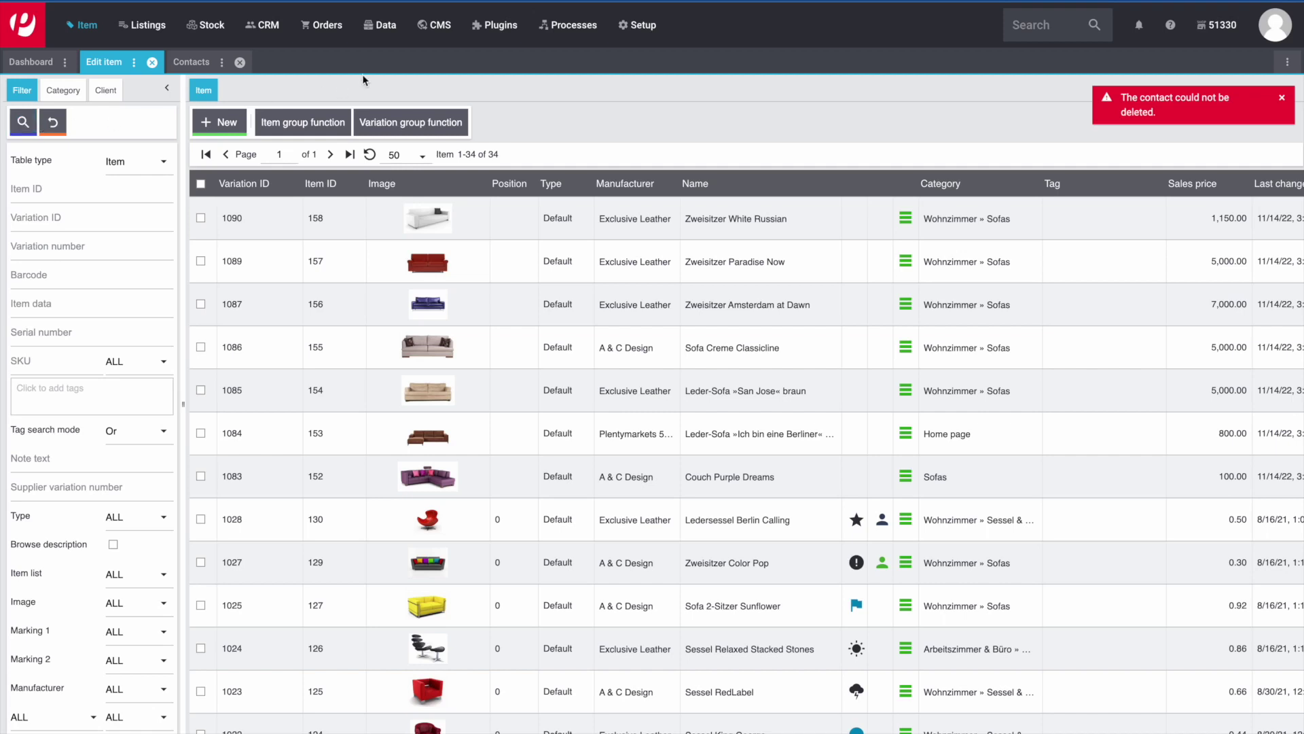
click(196, 64)
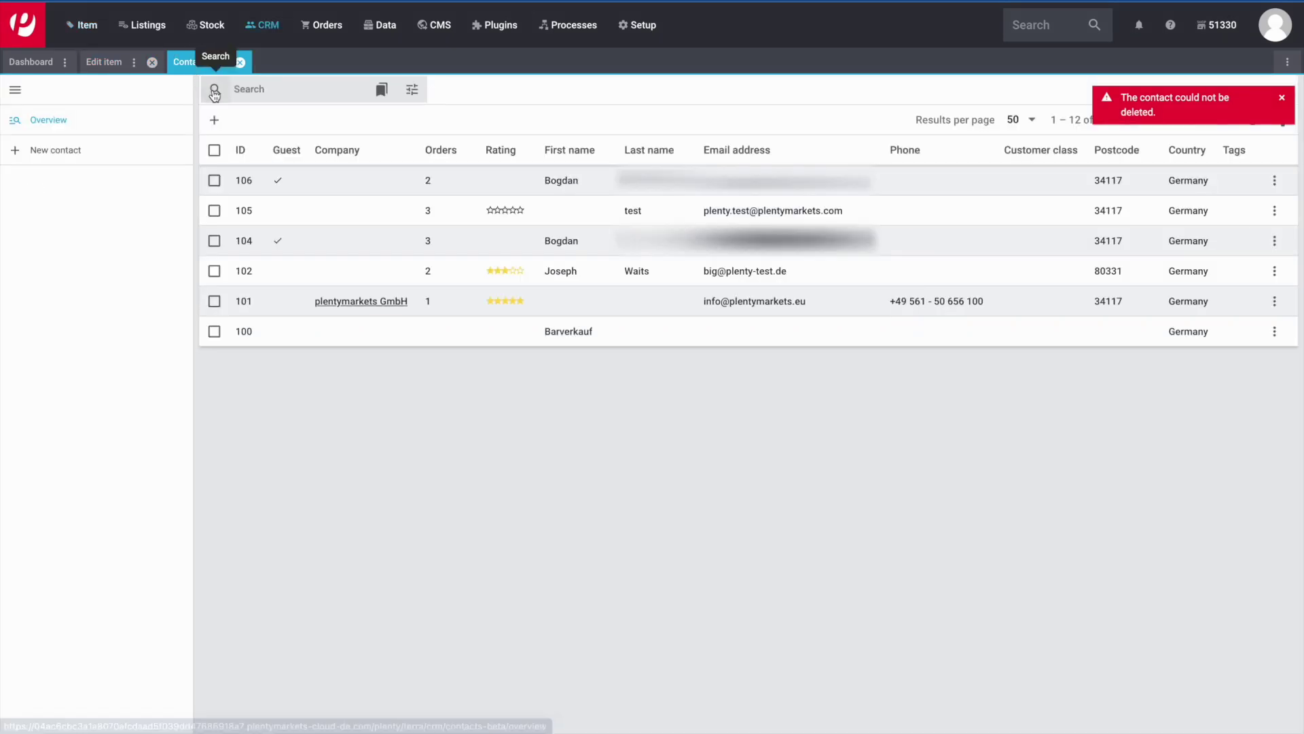
click(215, 91)
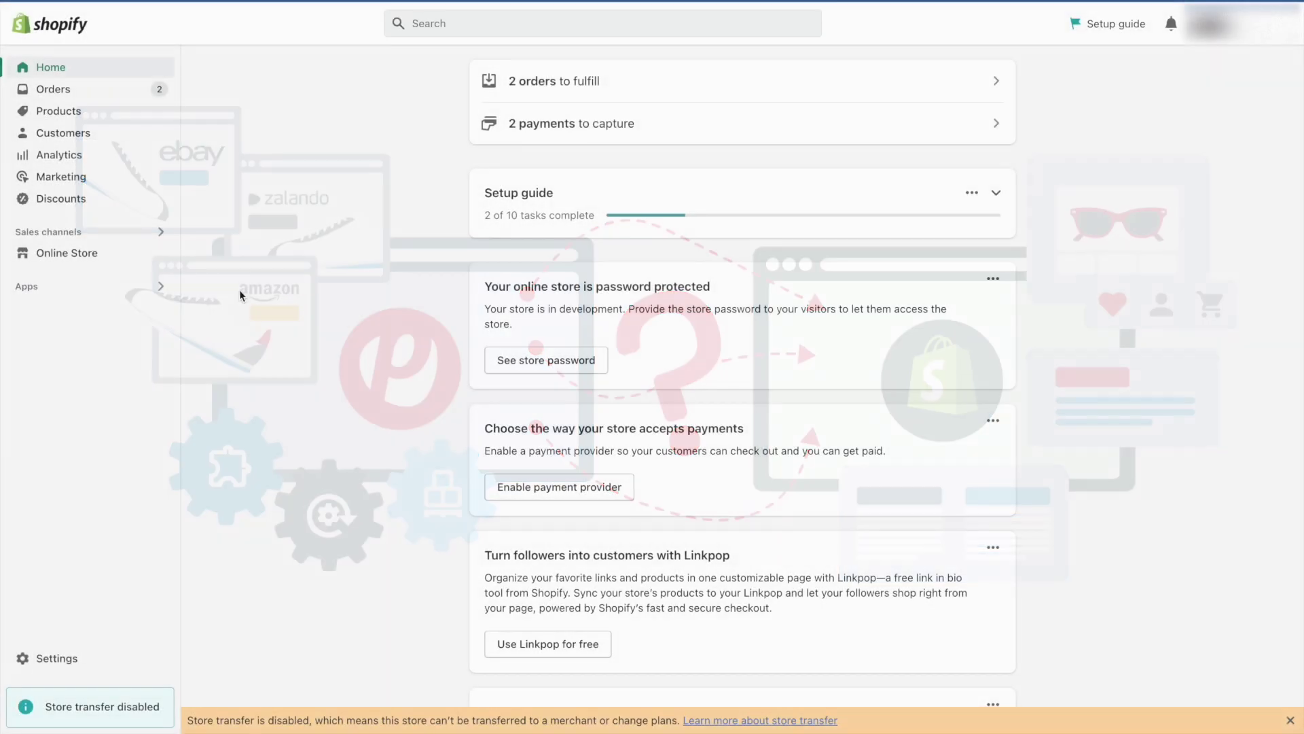
In the Shopify admin, open the plentymarkets app and switch its six data synchronisation options
click(161, 288)
click(452, 87)
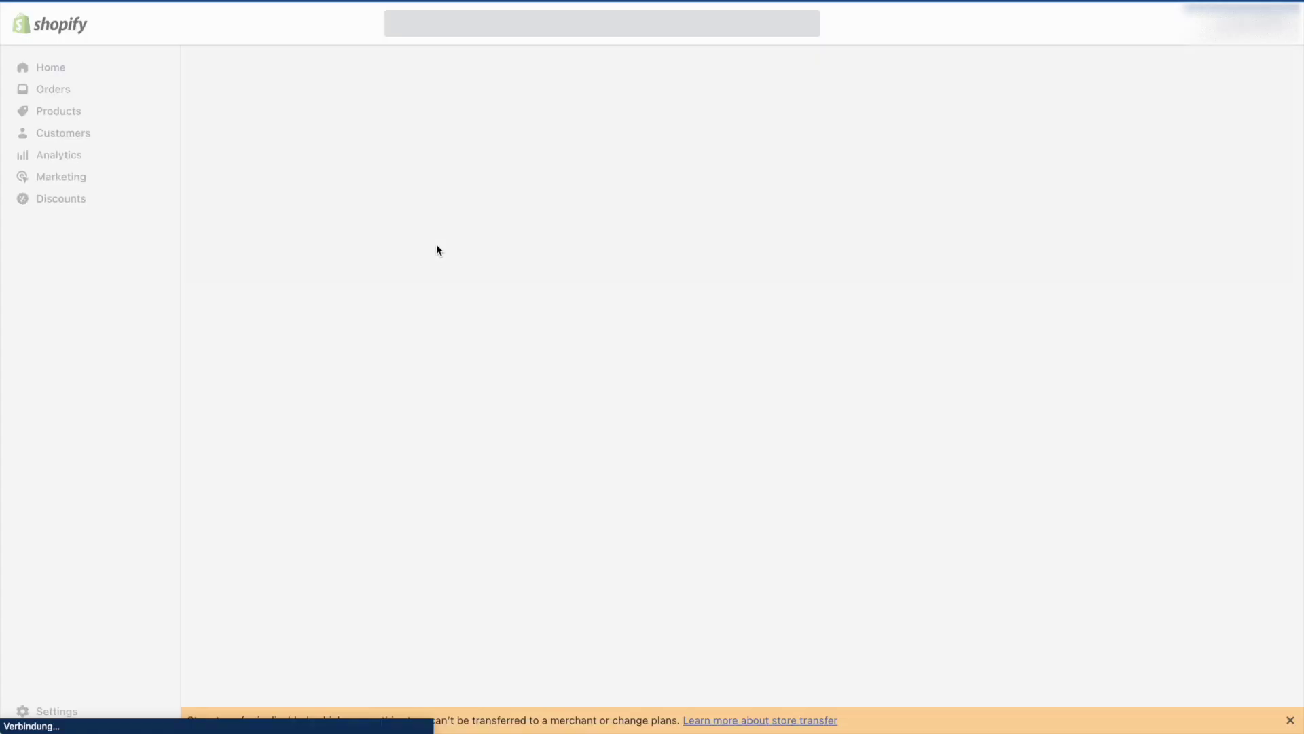
click(578, 195)
click(578, 226)
click(578, 257)
click(945, 196)
click(946, 226)
click(946, 256)
click(198, 93)
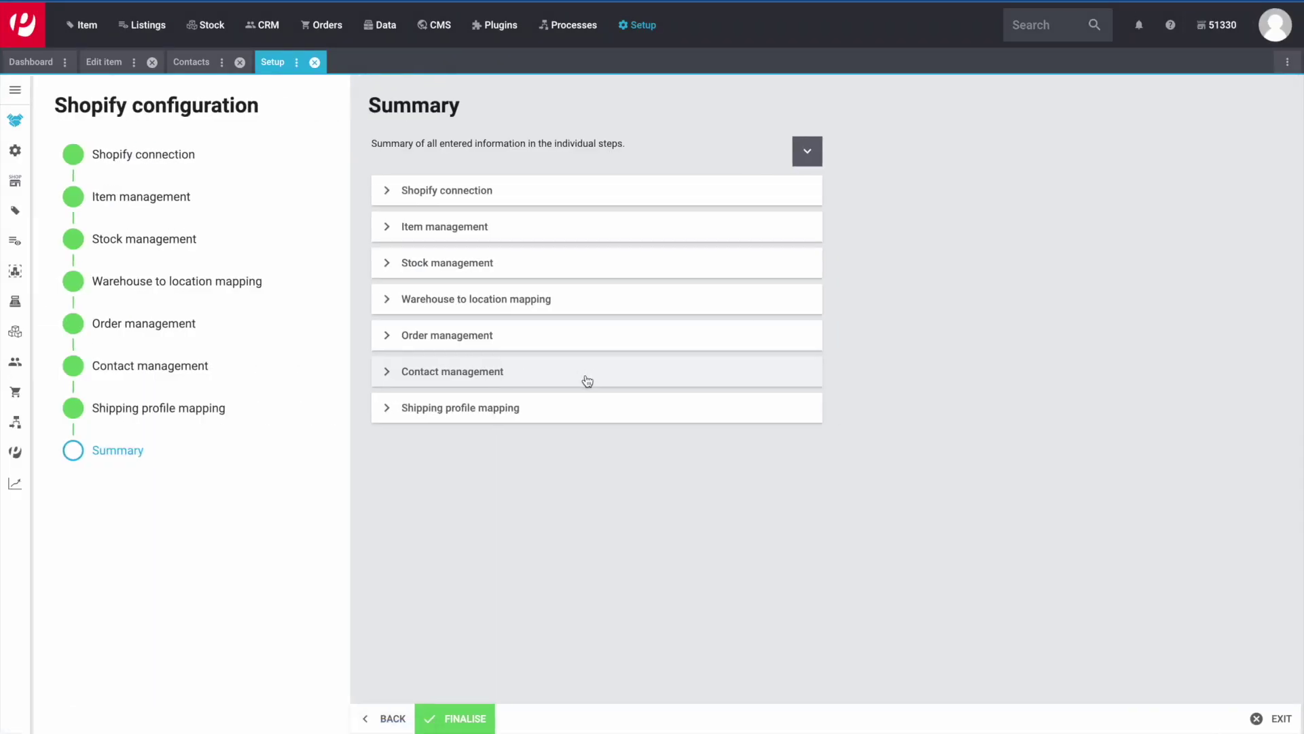
In the Shopify configuration summary in plentymarkets, examine the item export and item import settings under item management
click(393, 236)
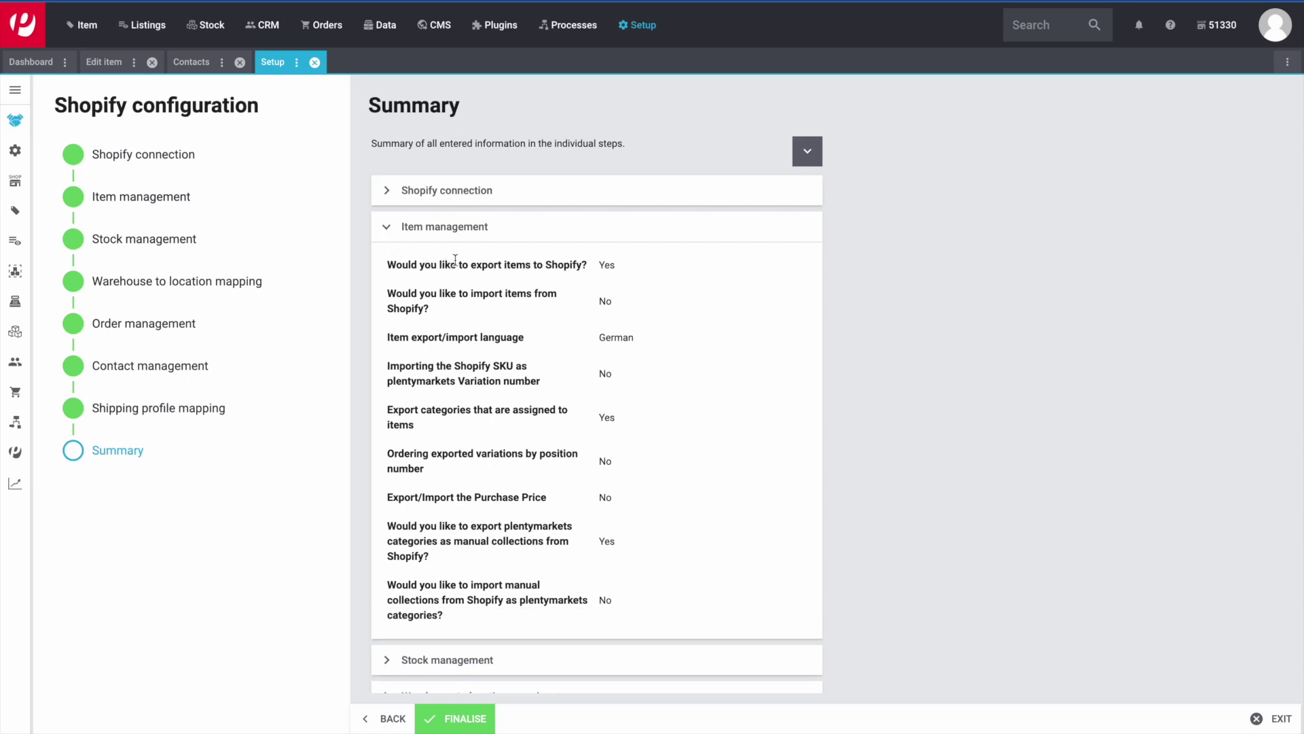
drag(387, 265, 615, 265)
drag(388, 294, 606, 297)
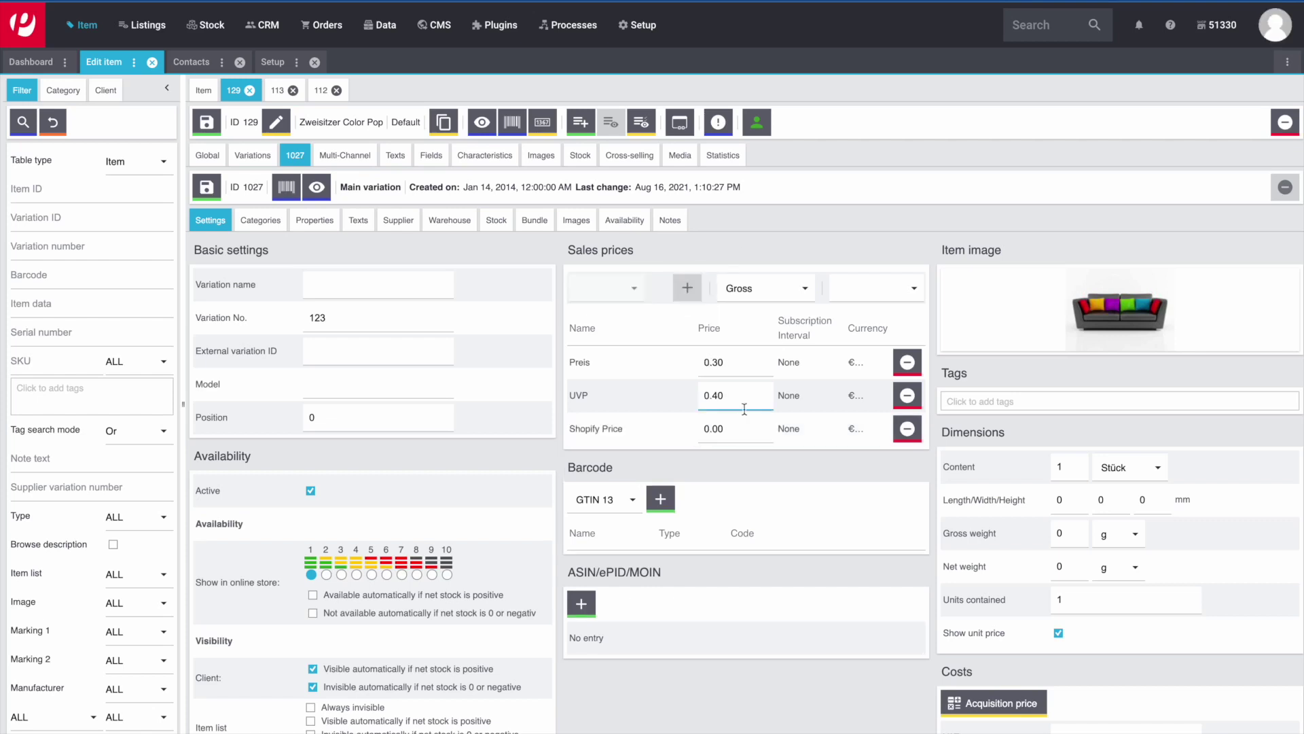
For the Zweisitzer Color Pop variation, set the Shopify Price to 3500 and add Shopify as a market in its availability
text(3500)
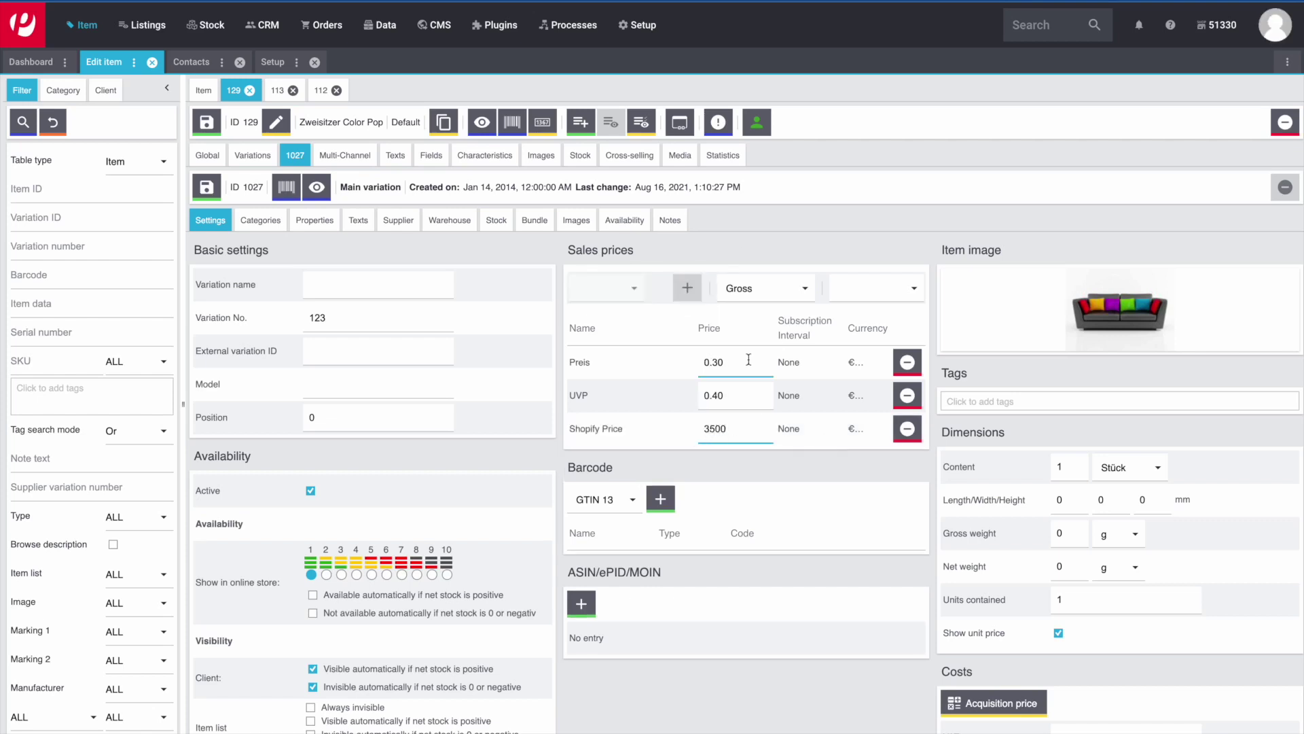
click(624, 220)
click(297, 281)
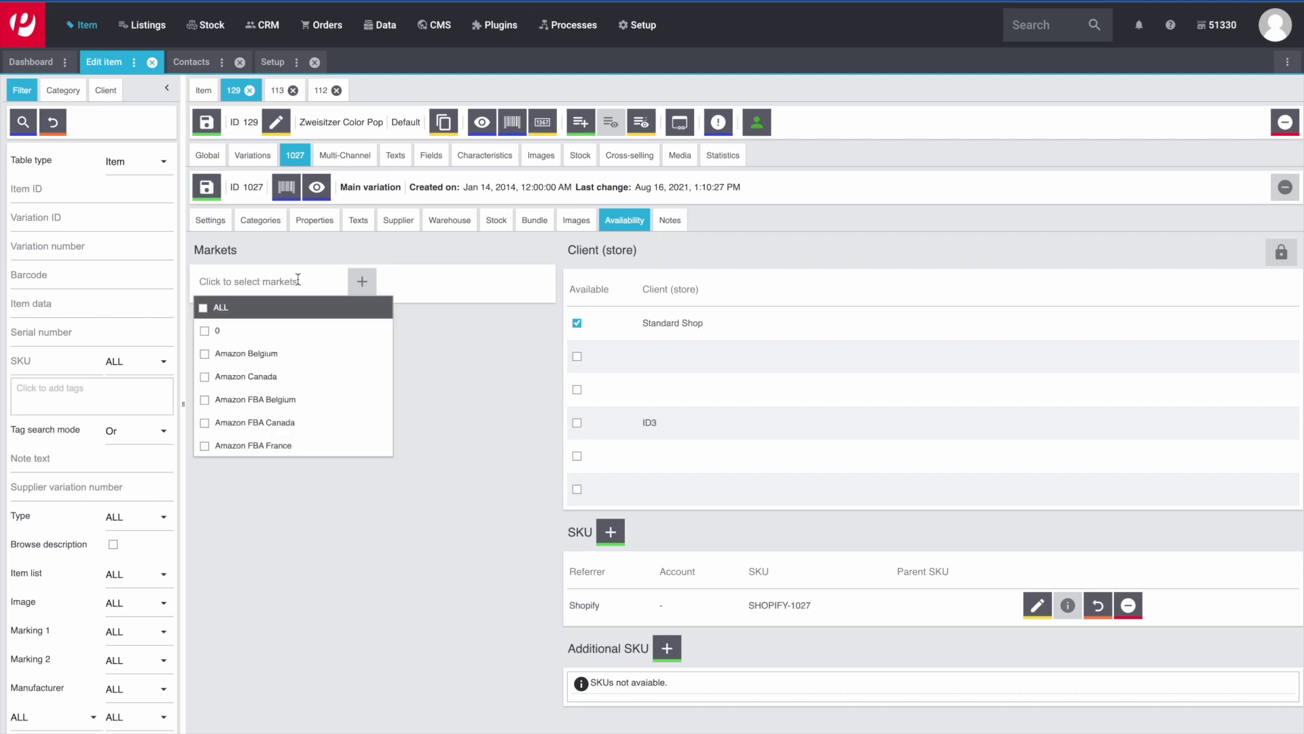
scroll(298, 370, down, 10)
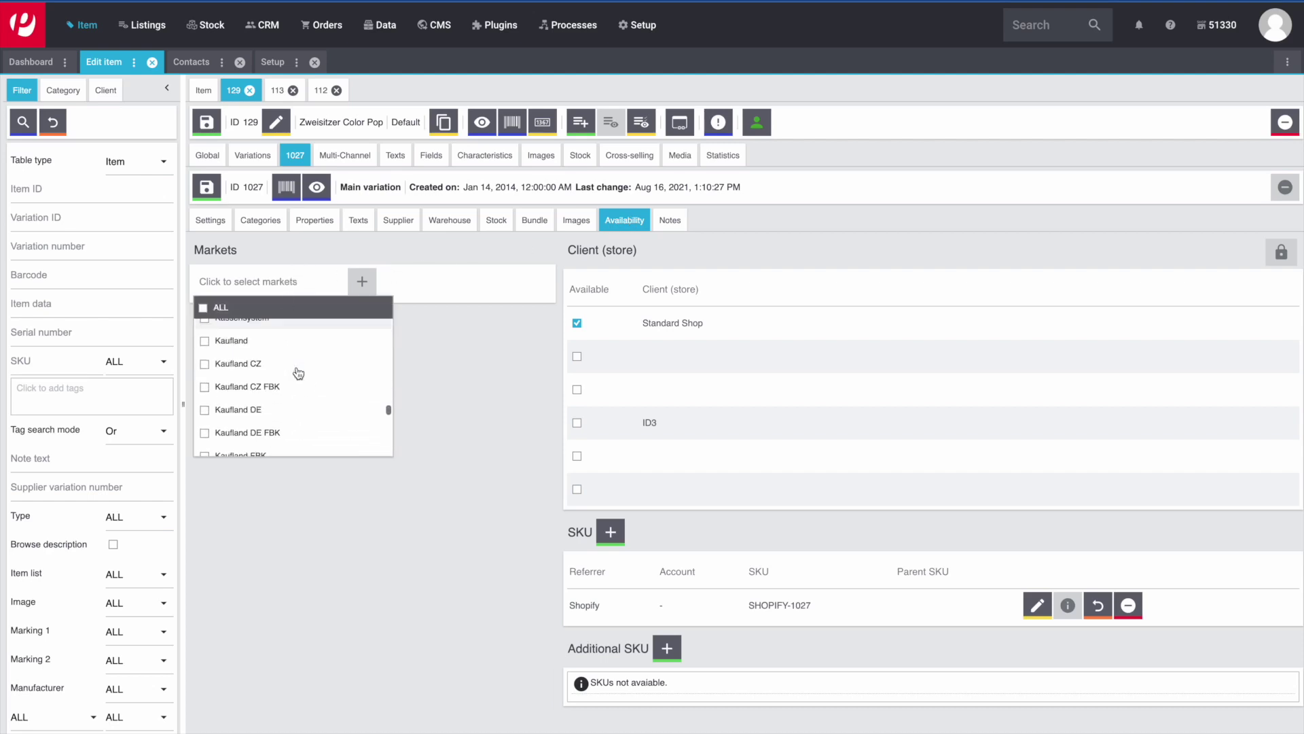
scroll(297, 371, down, 6)
click(251, 348)
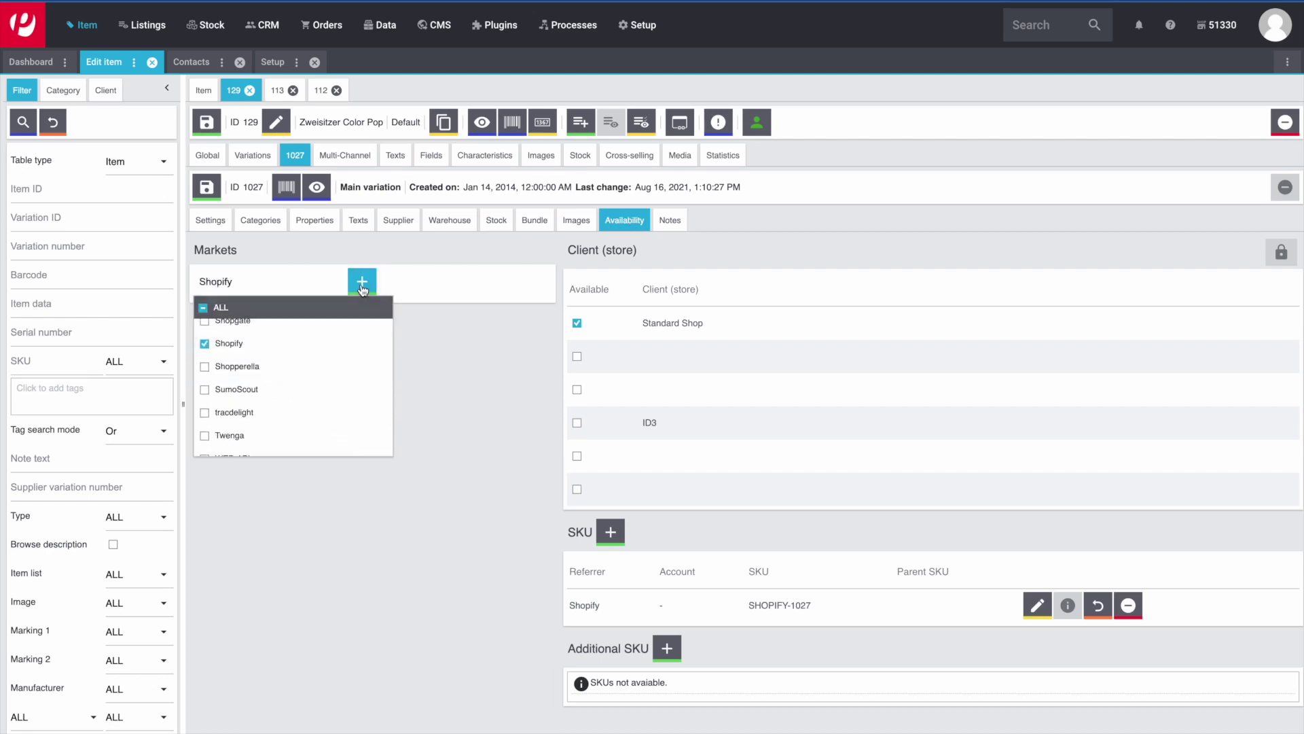
click(363, 283)
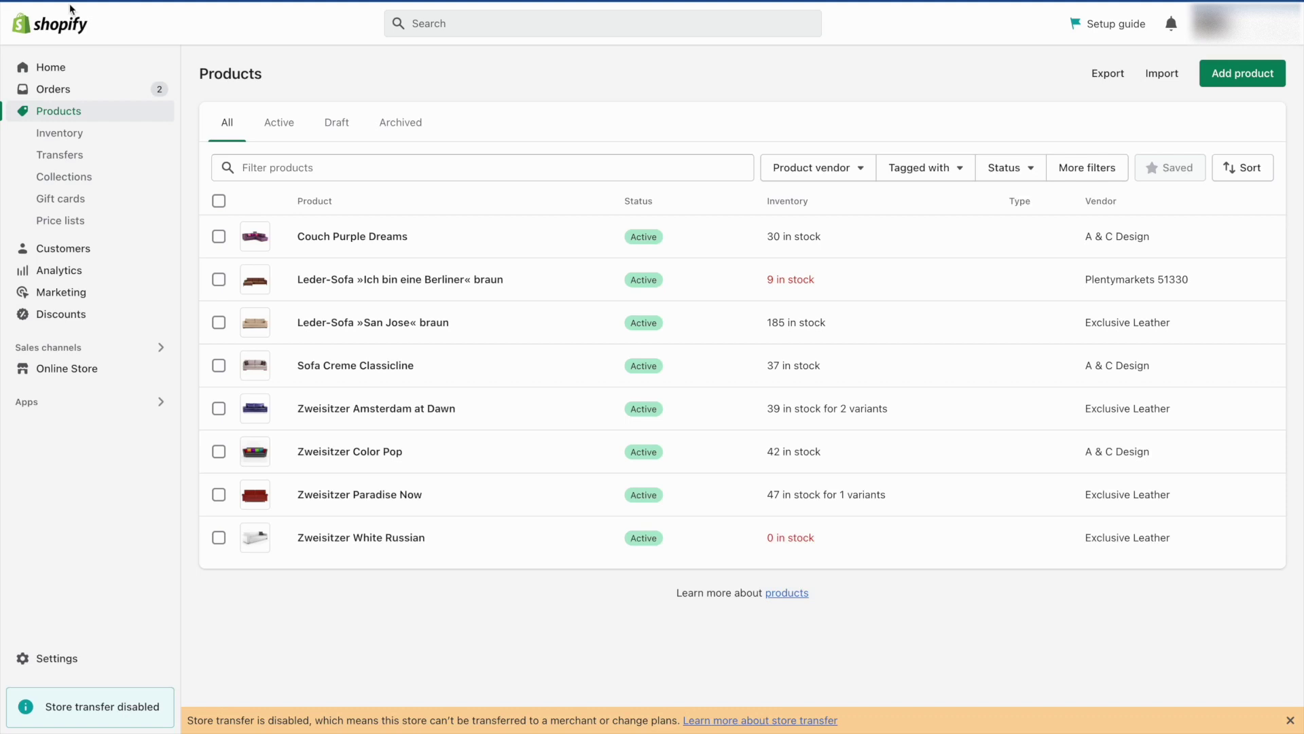
Open the Zweisitzer Color Pop product in Shopify, and reload the order list in plentymarkets
click(469, 470)
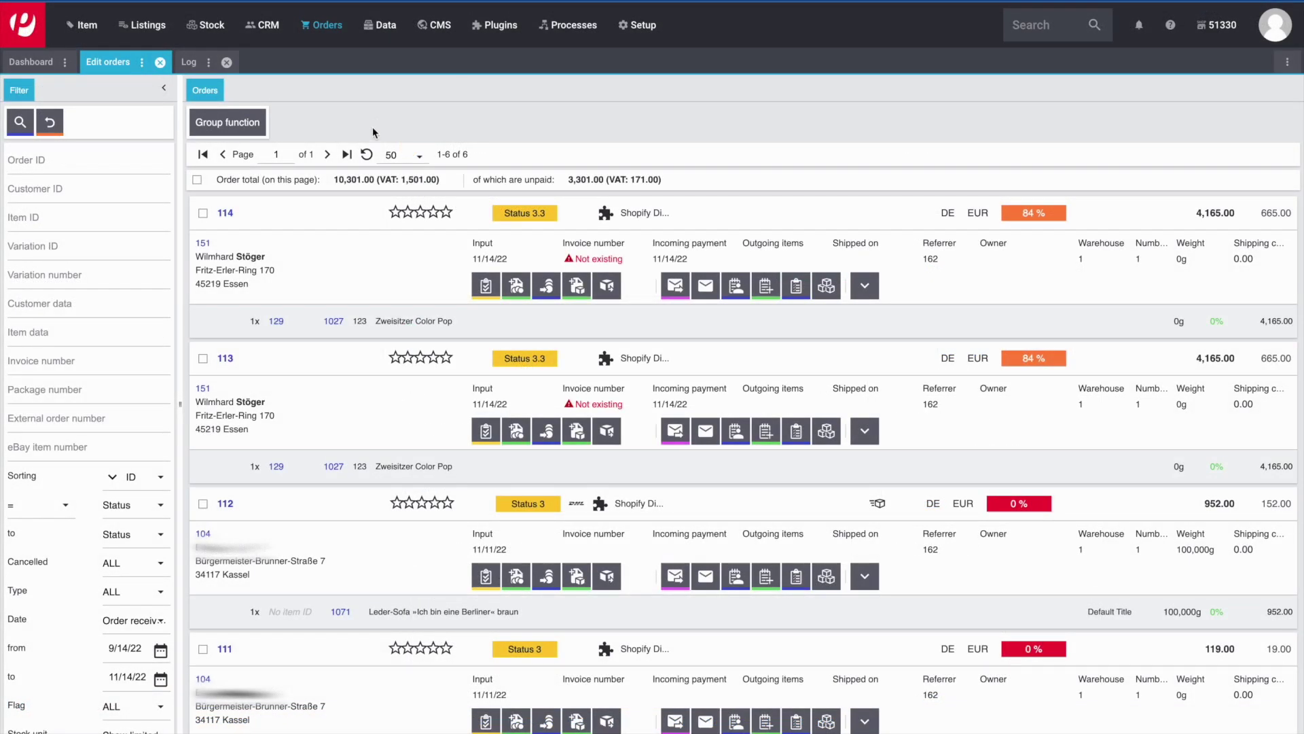
click(367, 155)
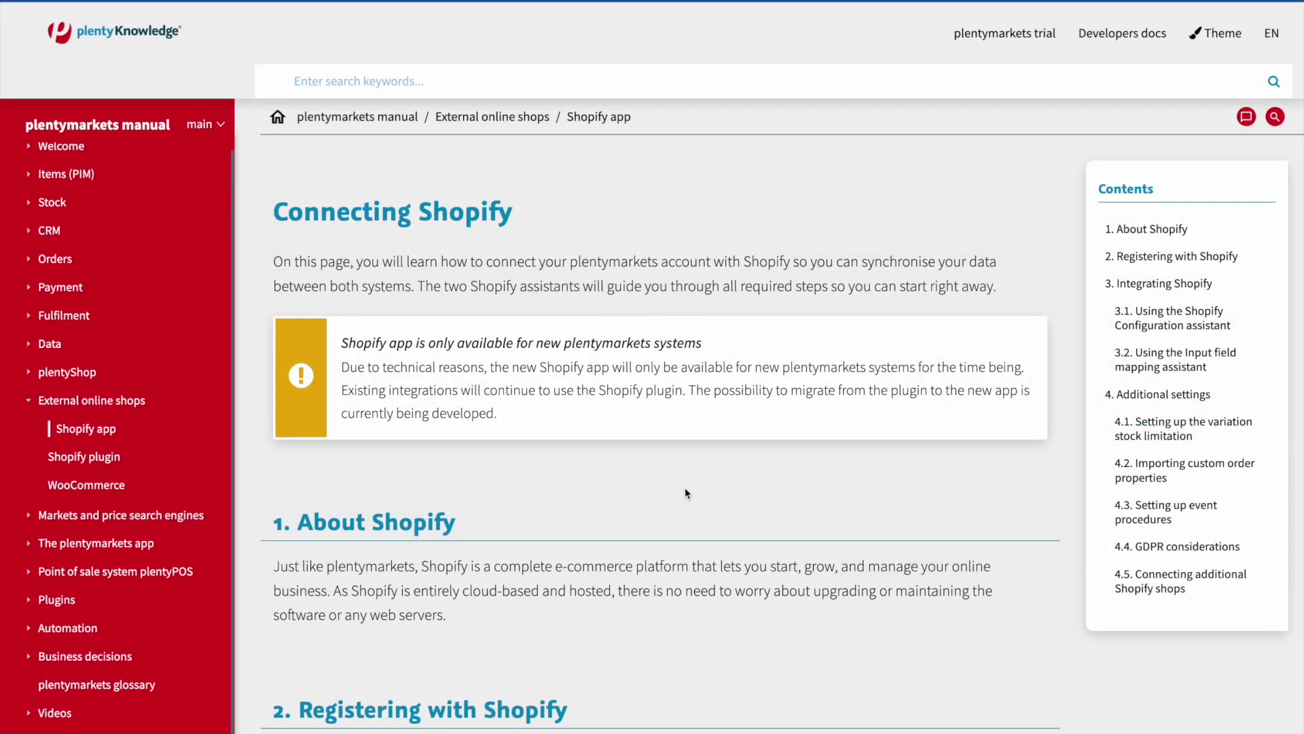
Read through the Connecting Shopify manual page, from registration and the assistants to the additional settings
scroll(686, 493, down, 7)
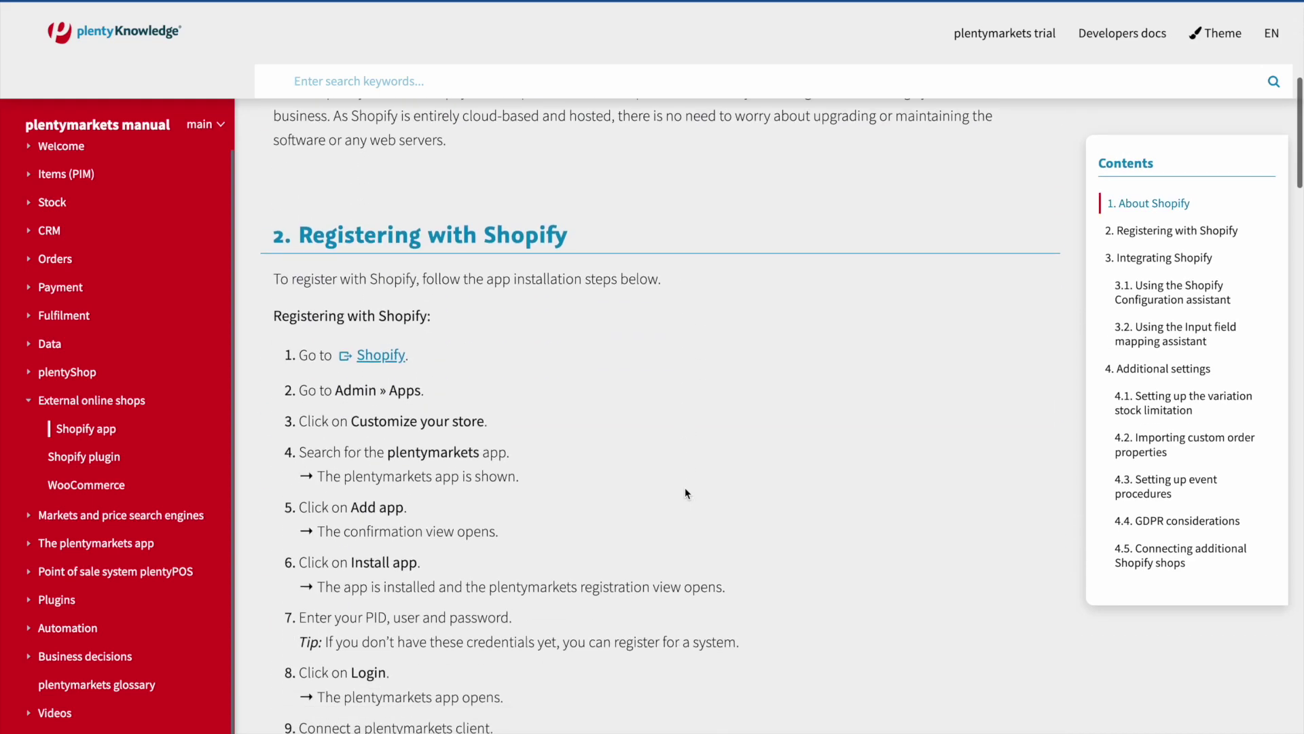
scroll(685, 493, down, 12)
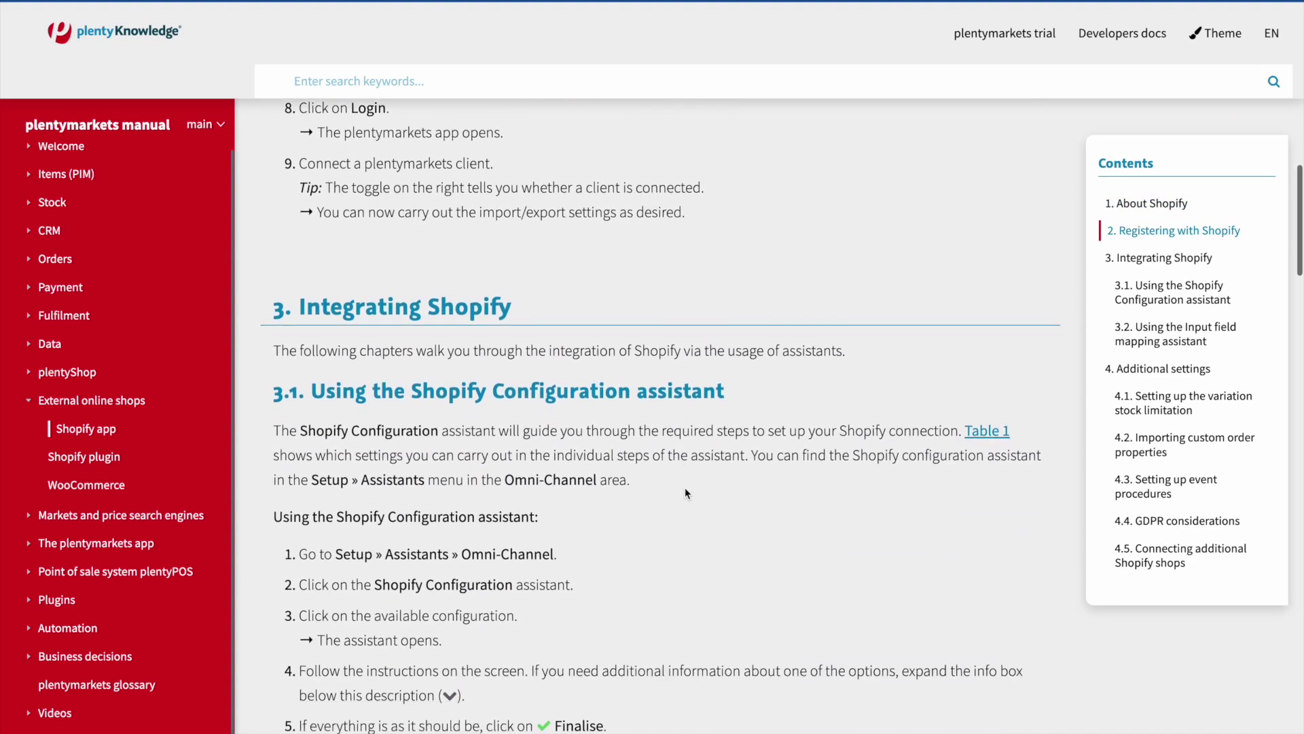
scroll(685, 494, down, 12)
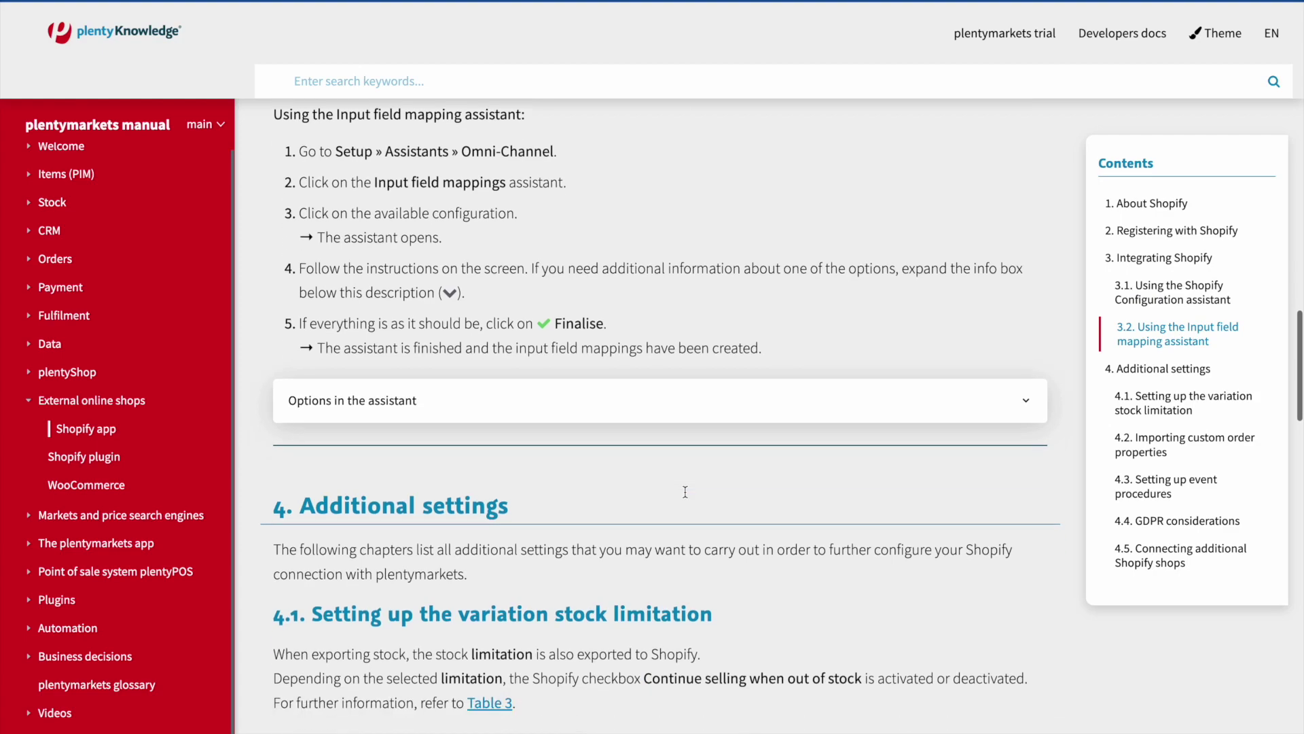
scroll(685, 493, down, 12)
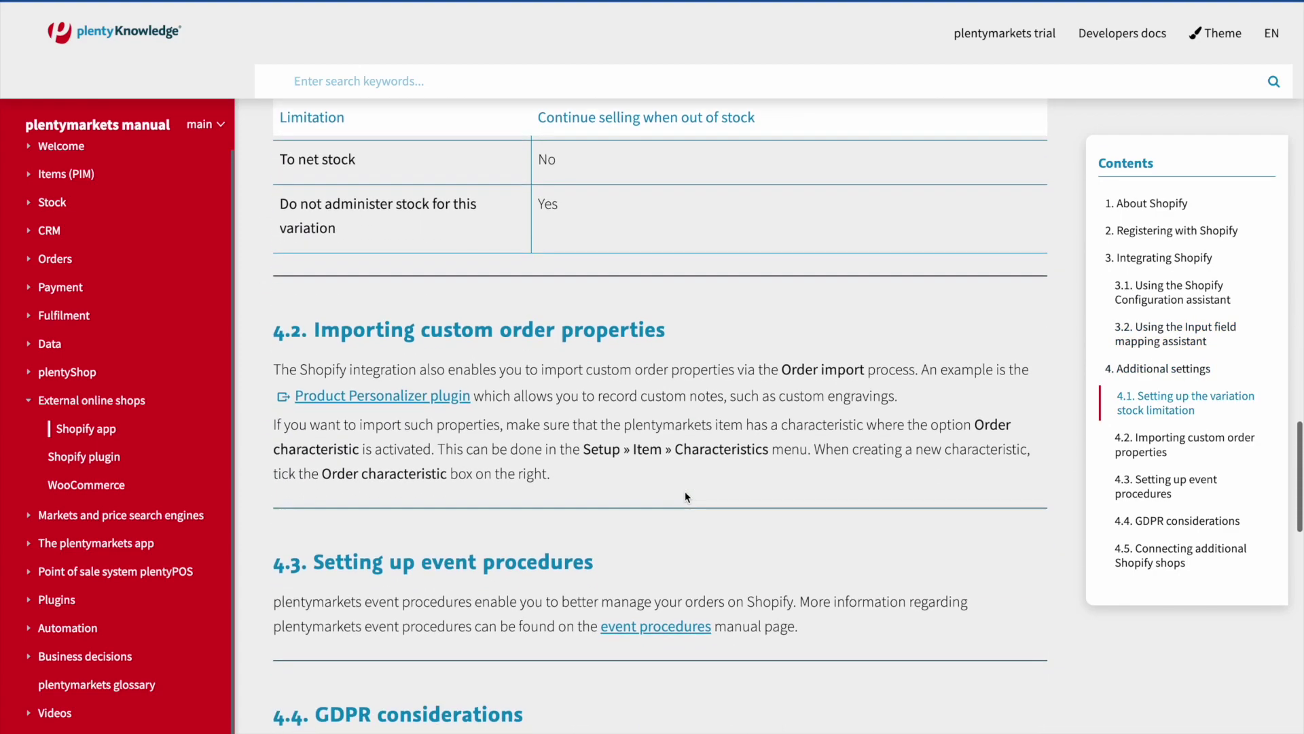